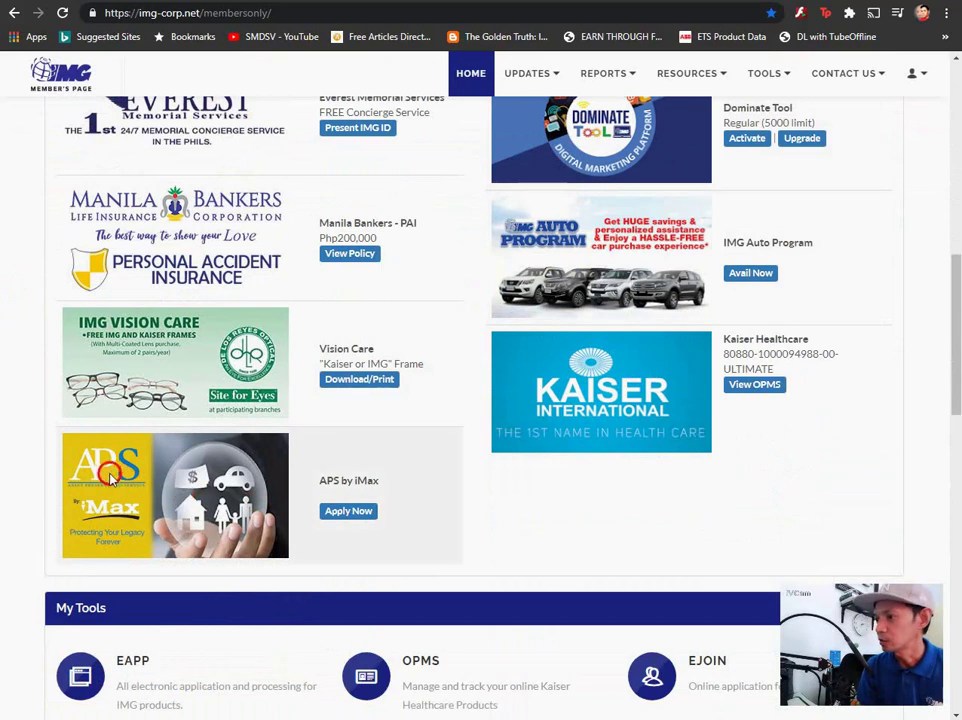
- Scroll up to My Dashboard and open the Neuracash entry's View Balance to reach the NeuraCash landing page
scroll(307, 329, "up", 3)
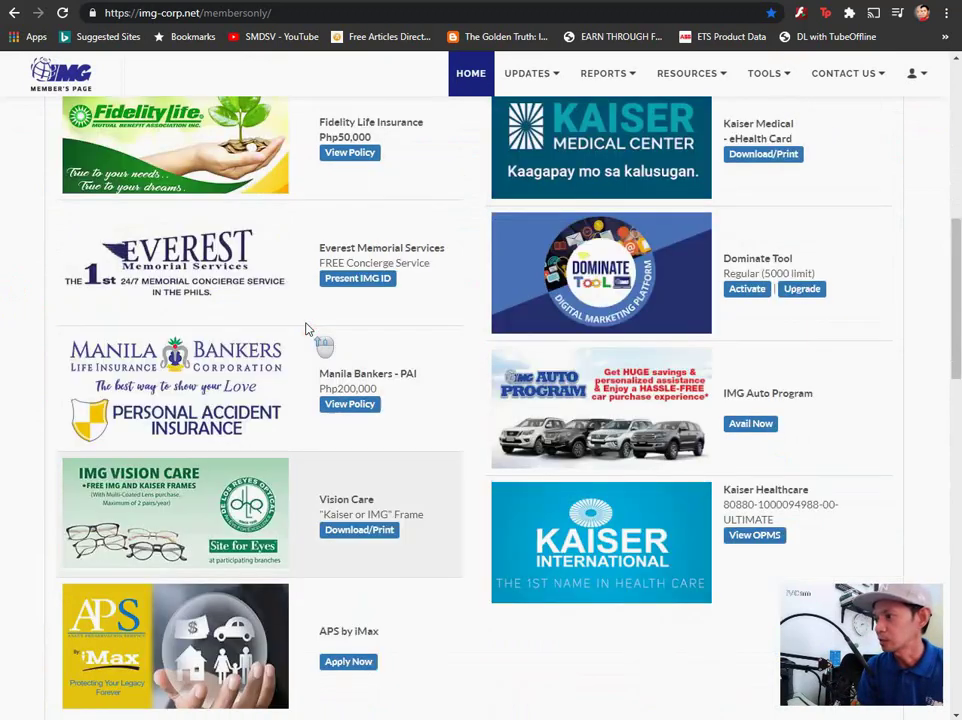
scroll(528, 288, "up", 1)
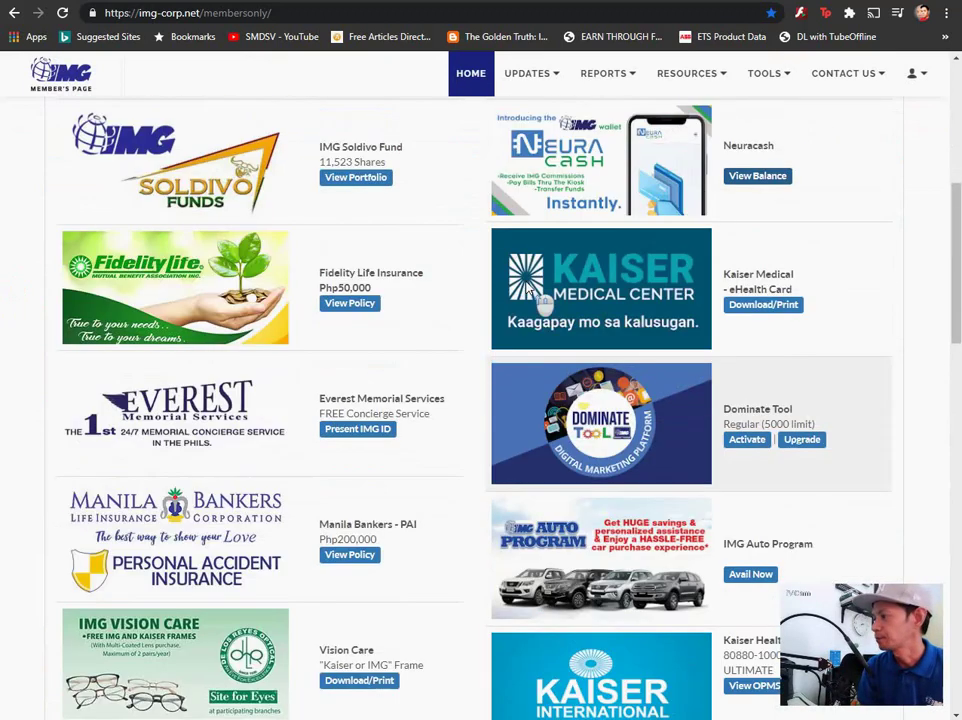
scroll(545, 305, "up", 2)
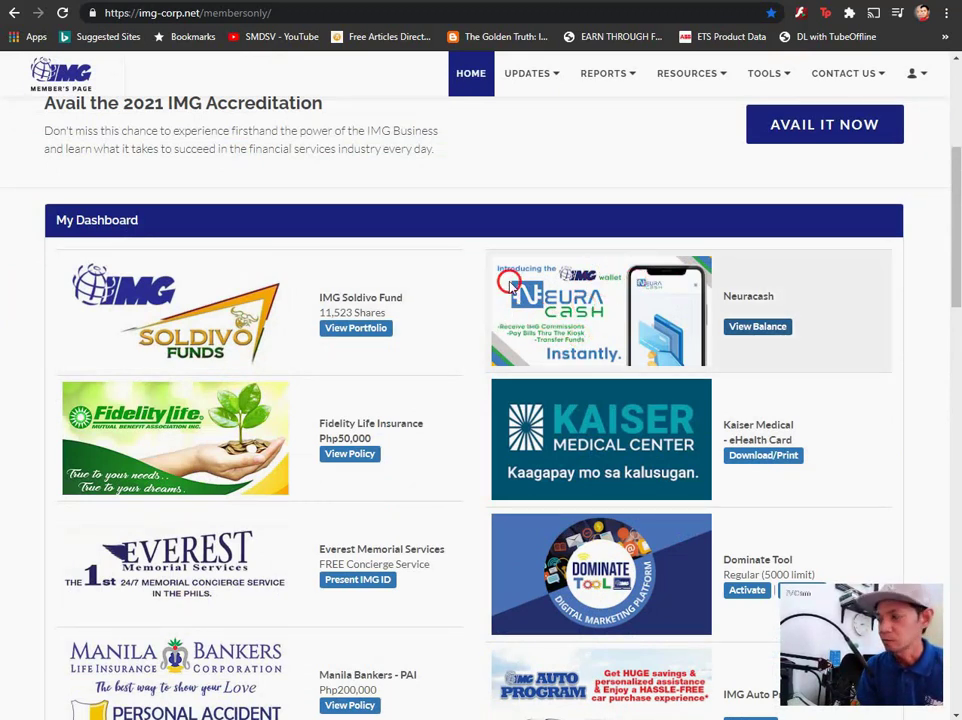
left_click(746, 329)
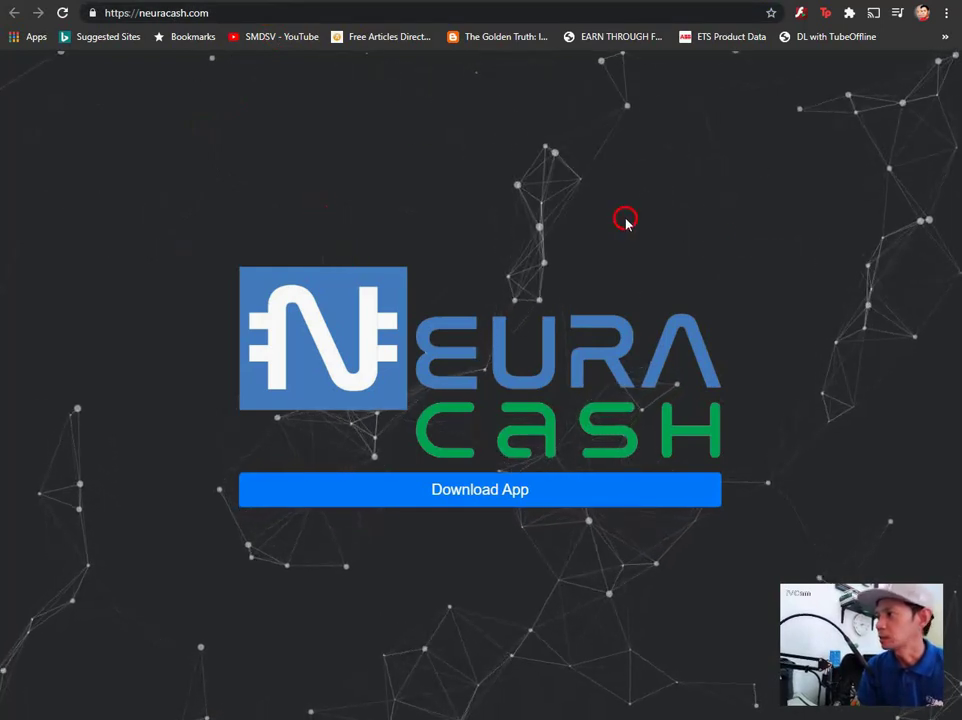
- Go from Download App to the NeuraCash web app and choose REGISTER for a new account
left_click(477, 497)
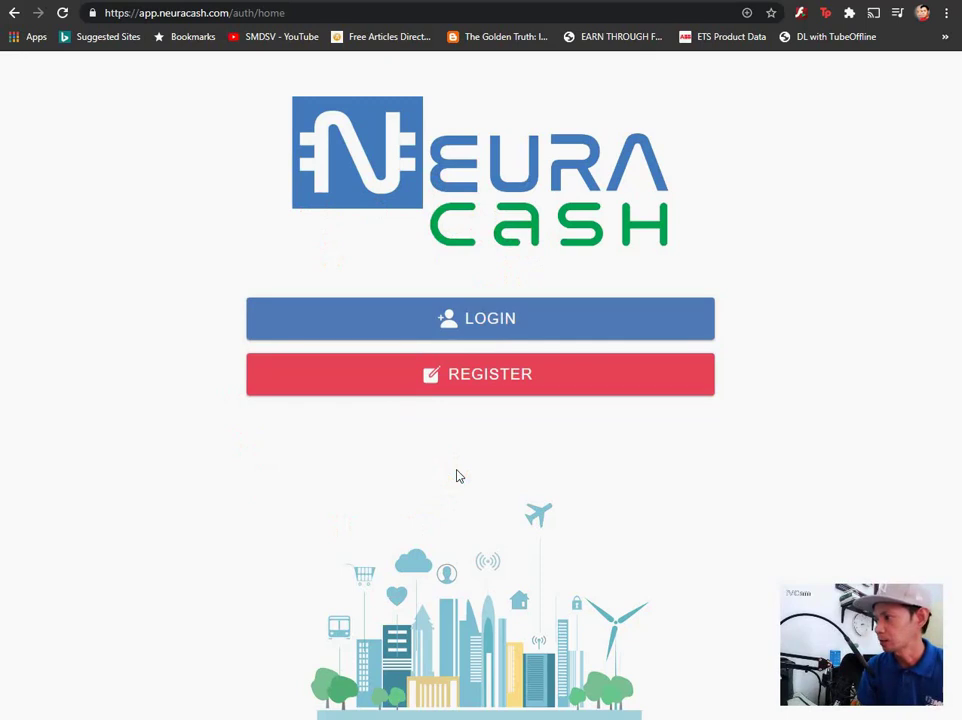
left_click(484, 378)
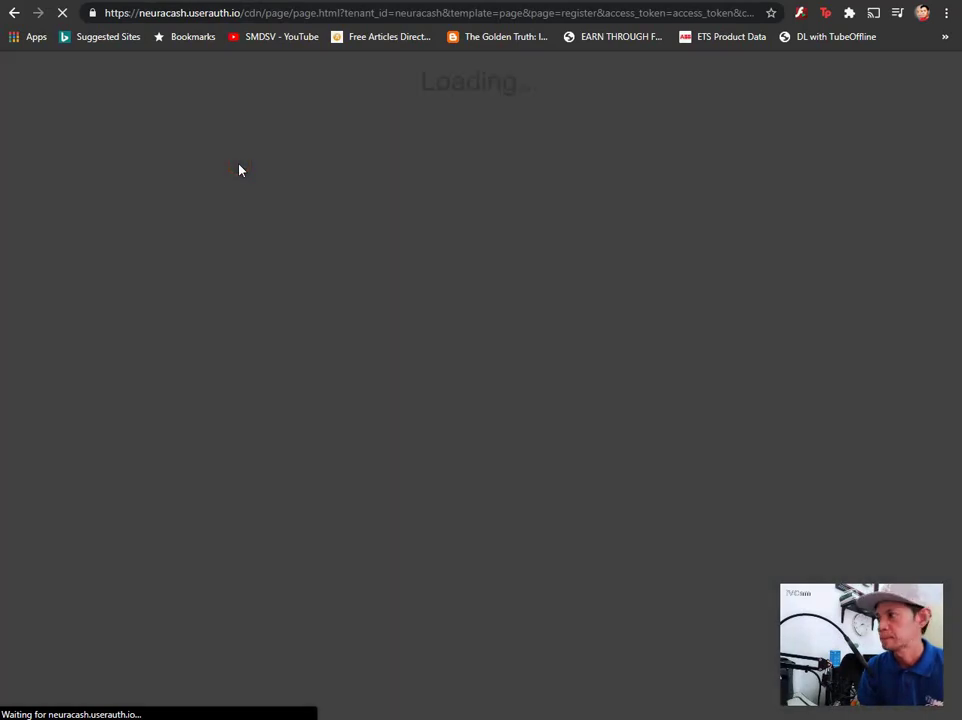
- Fill the sign-up Email field with the saved Yahoo address from autofill
left_click(261, 155)
left_click(261, 217)
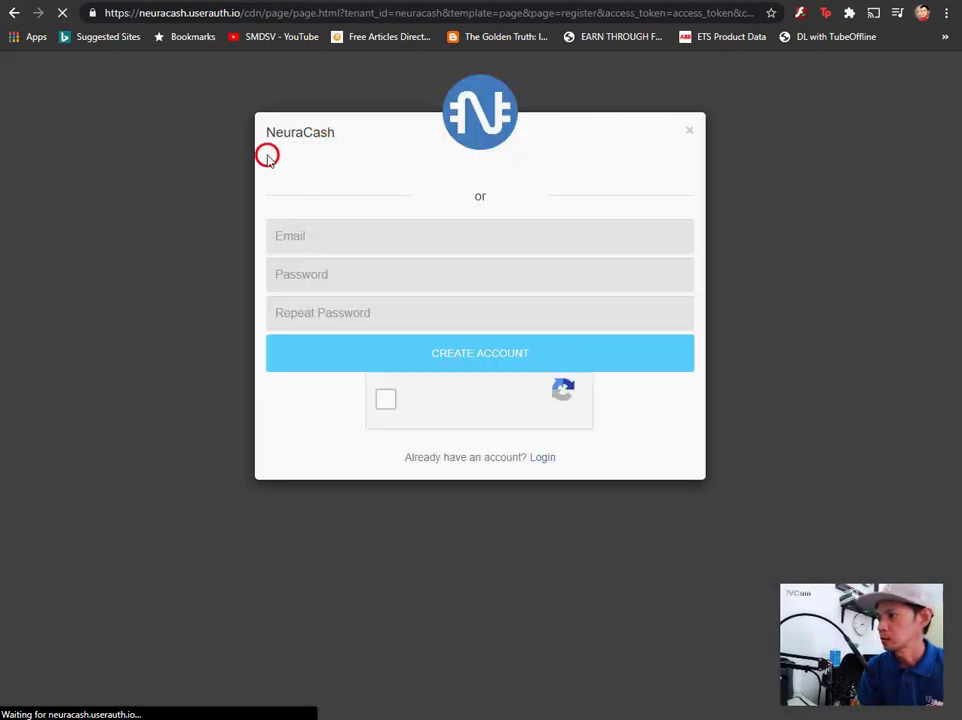
left_click(315, 234)
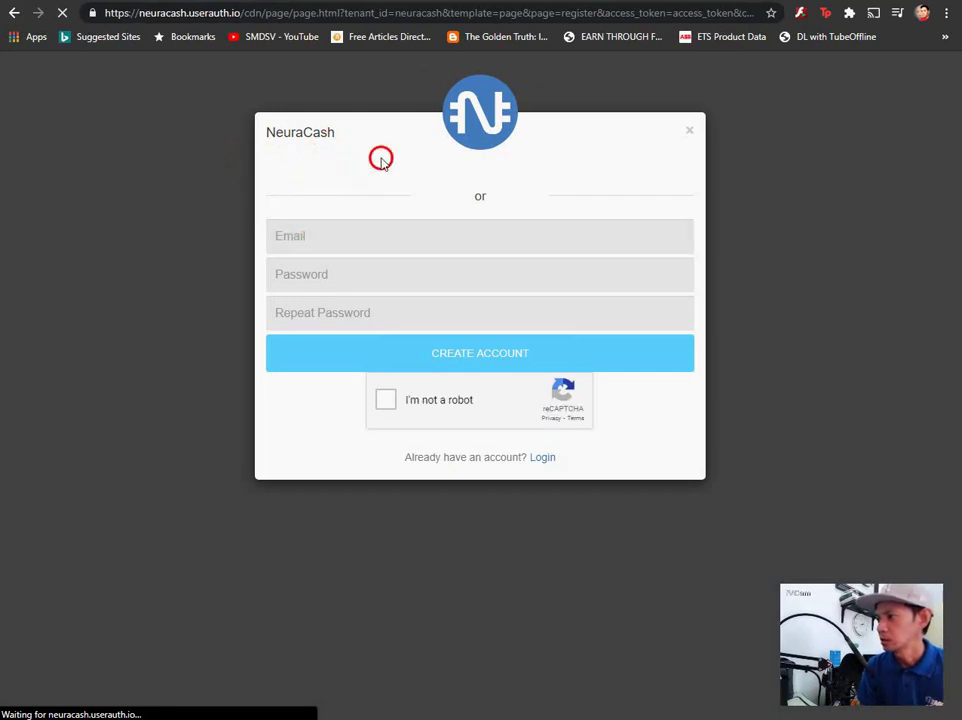
left_click(339, 237)
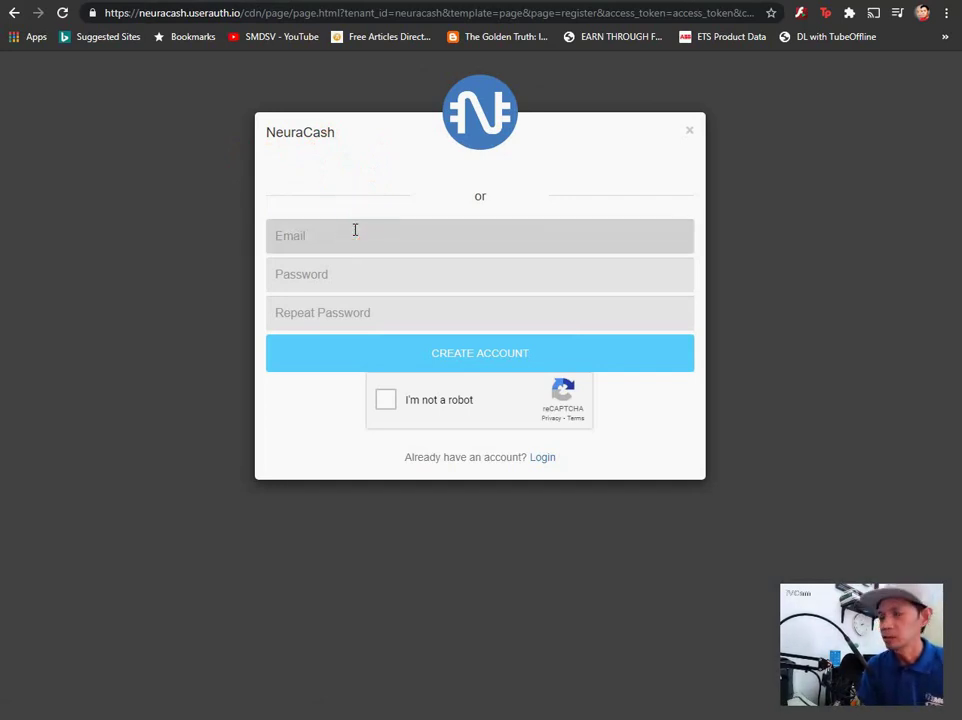
left_click(355, 230)
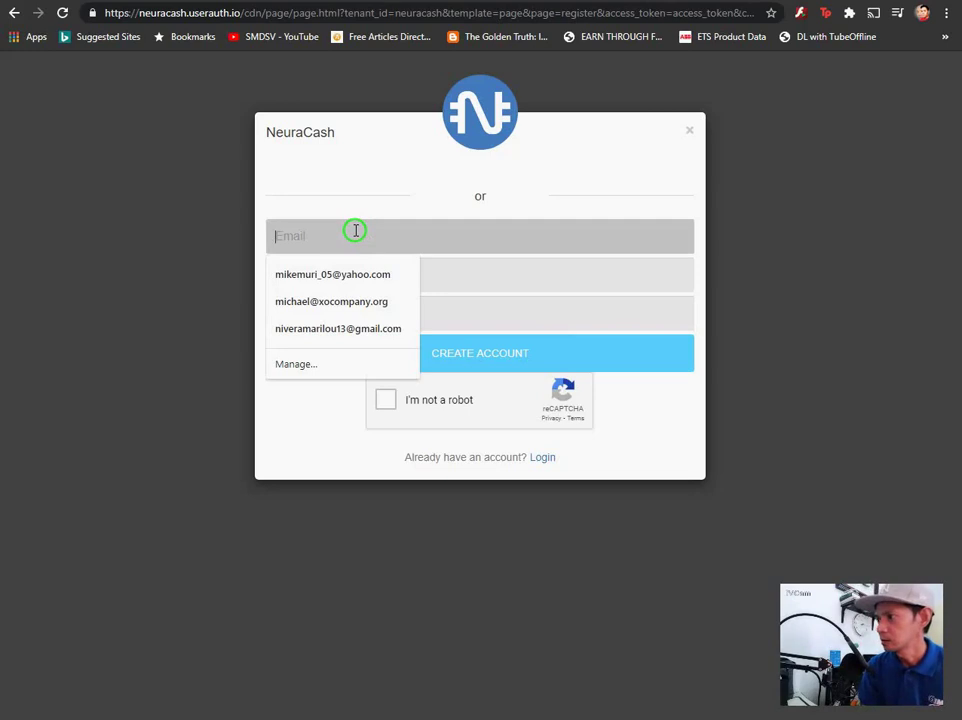
left_click(354, 266)
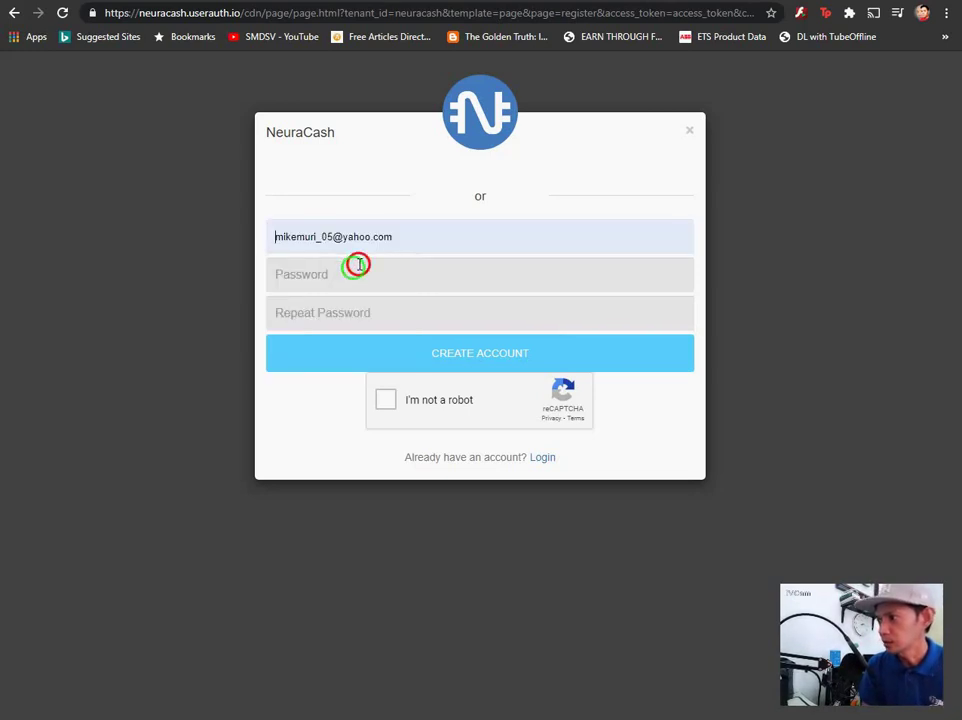
- Enter the password in Password and Repeat Password, pass reCAPTCHA, and submit CREATE ACCOUNT
left_click(350, 278)
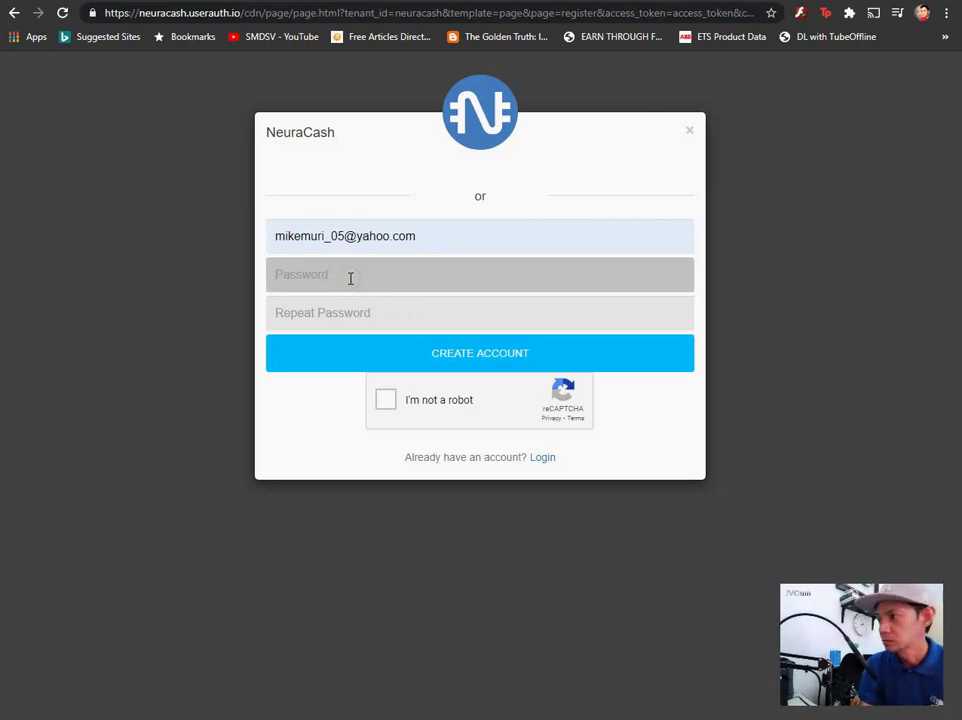
type("x")
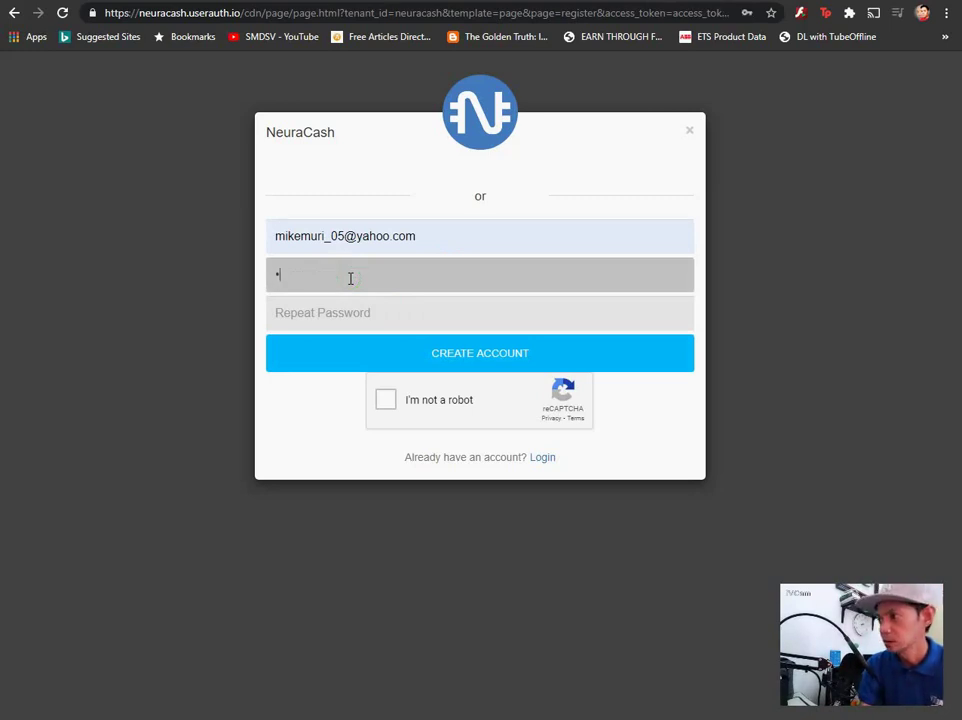
type("xxxx")
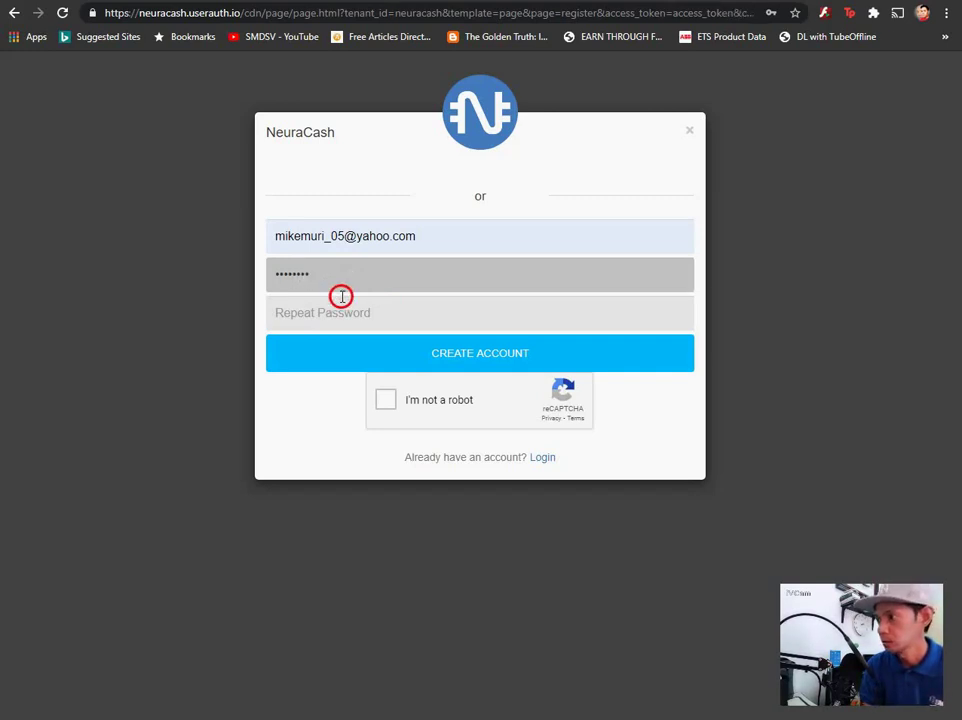
left_click(341, 311)
type("x")
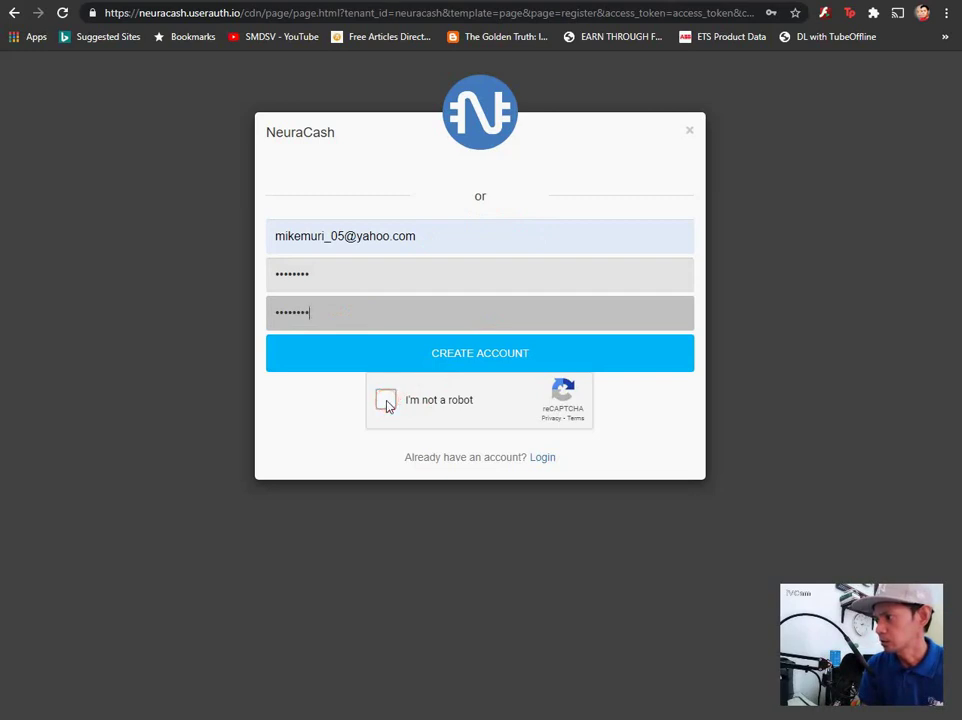
left_click(386, 401)
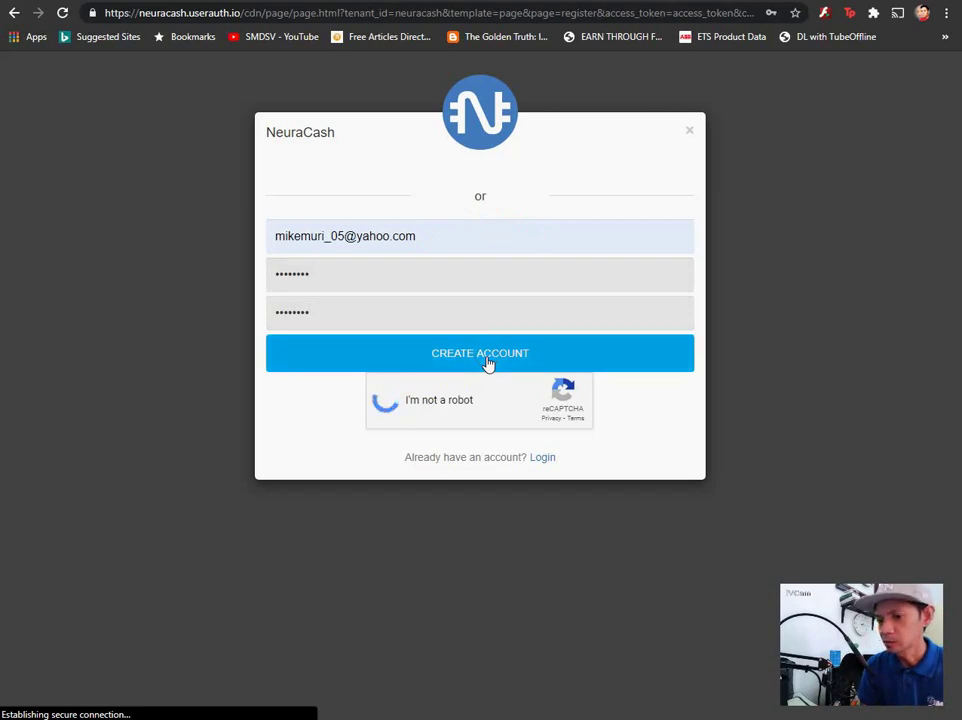
left_click(455, 352)
left_click(507, 358)
left_click(508, 356)
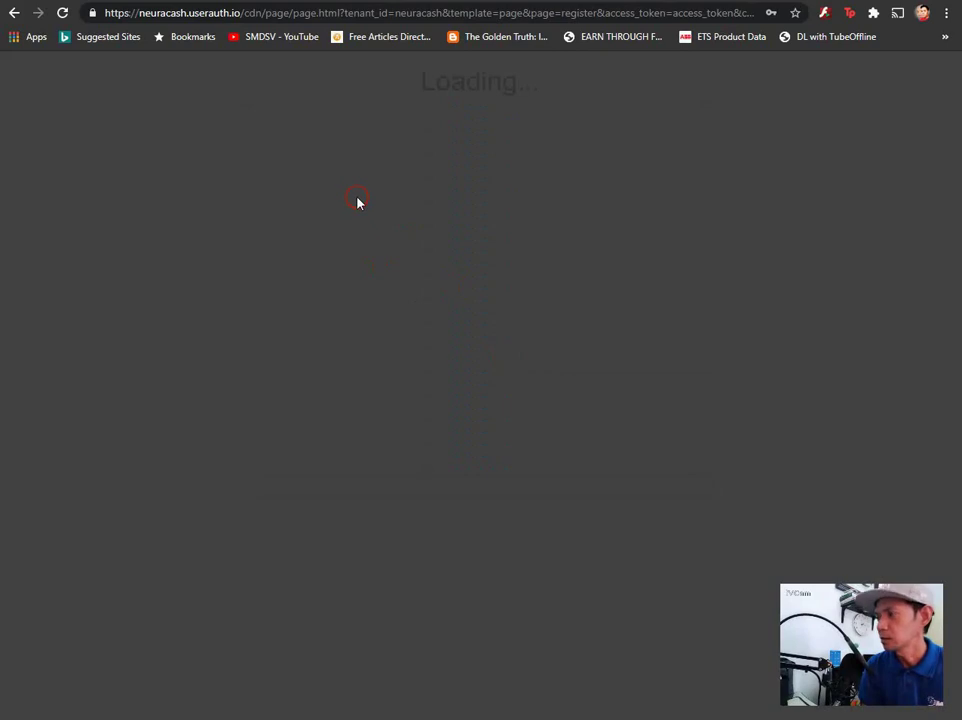
- Decline Chrome's offer to save the new NeuraCash password with Never
left_click(481, 163)
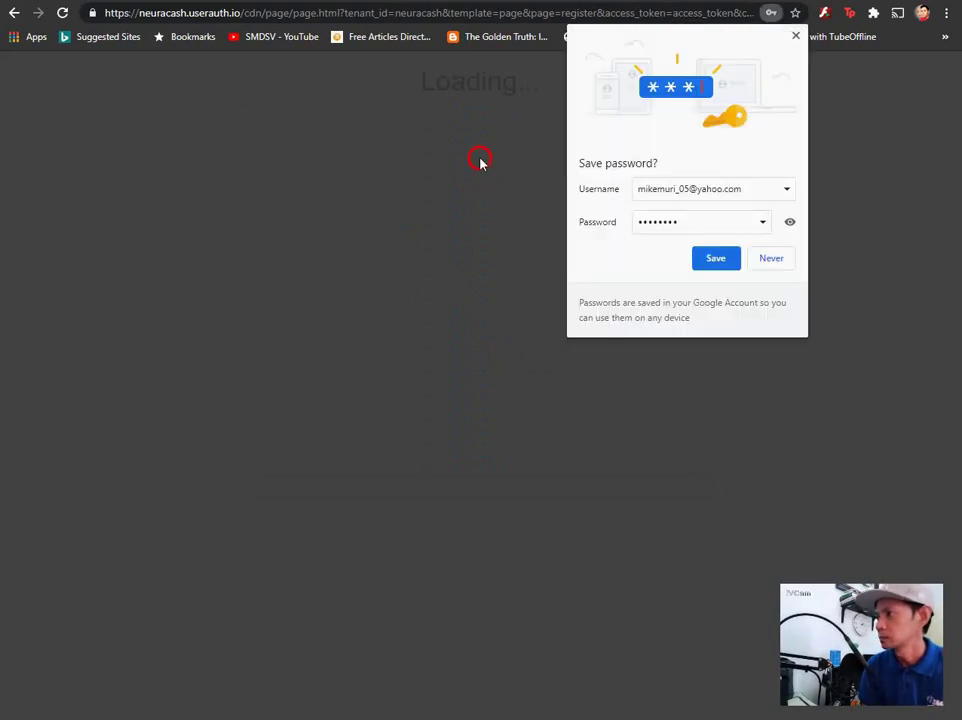
left_click(698, 250)
left_click(747, 258)
left_click(393, 134)
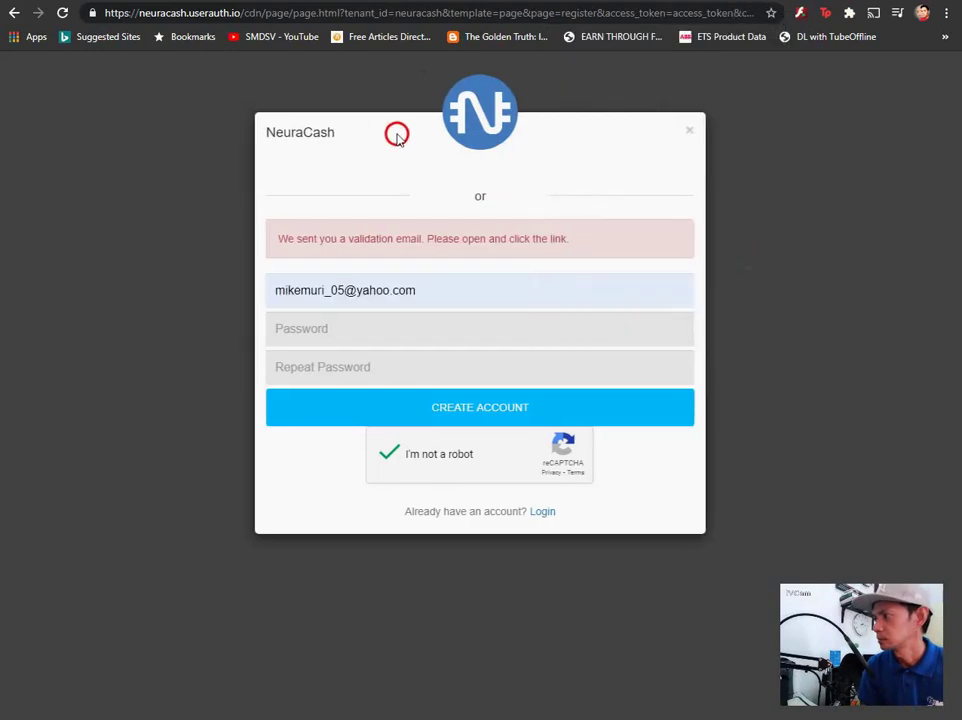
- Switch to the Yahoo Mail tab showing the inbox
left_click(392, 135)
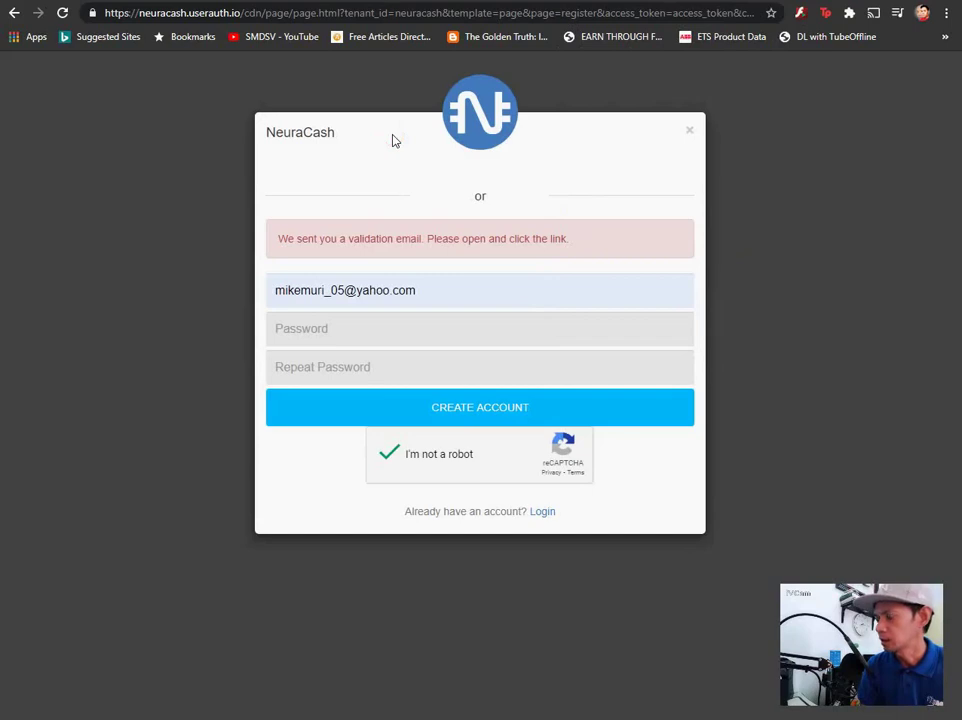
left_click(391, 132)
left_click(374, 127)
left_click(364, 122)
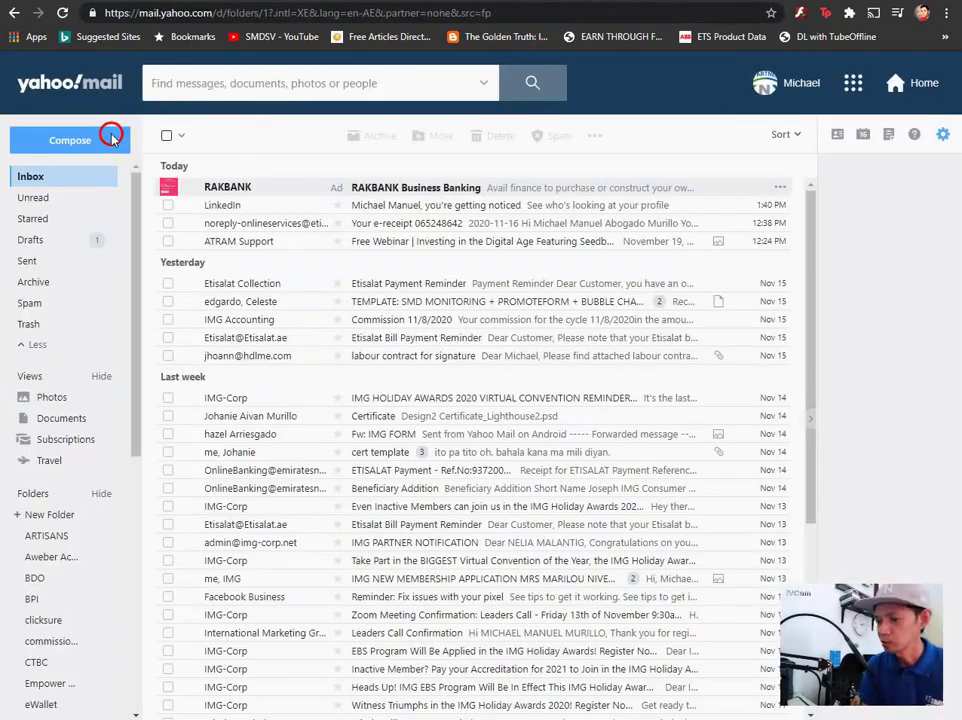
- Refresh the Yahoo inbox, view the Signup Complete email, then open neuracash's Email Verification message
left_click(30, 176)
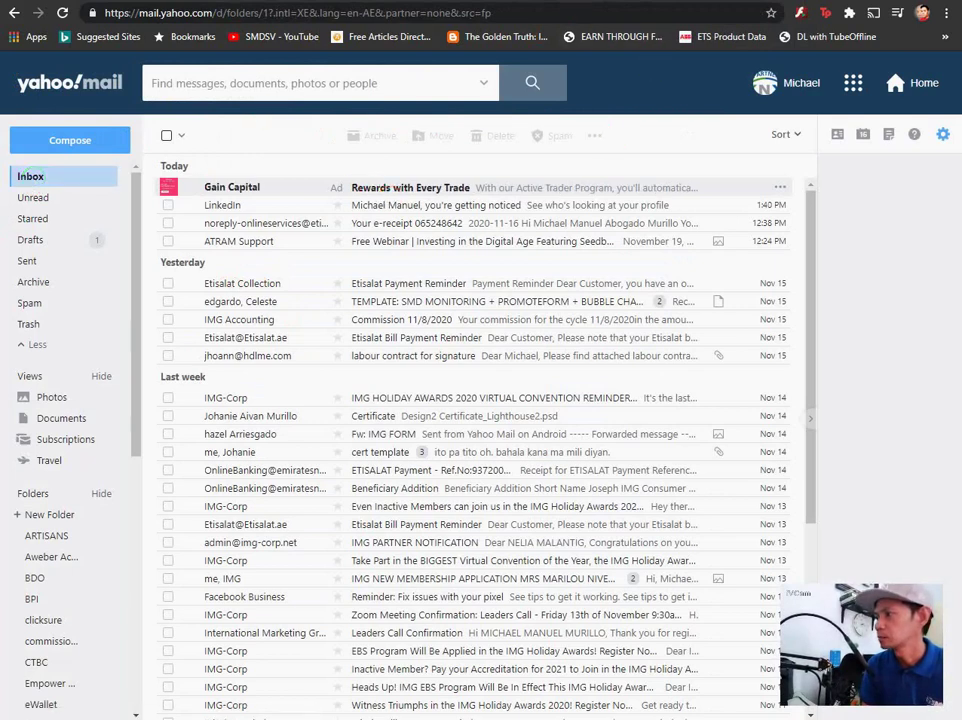
left_click(28, 177)
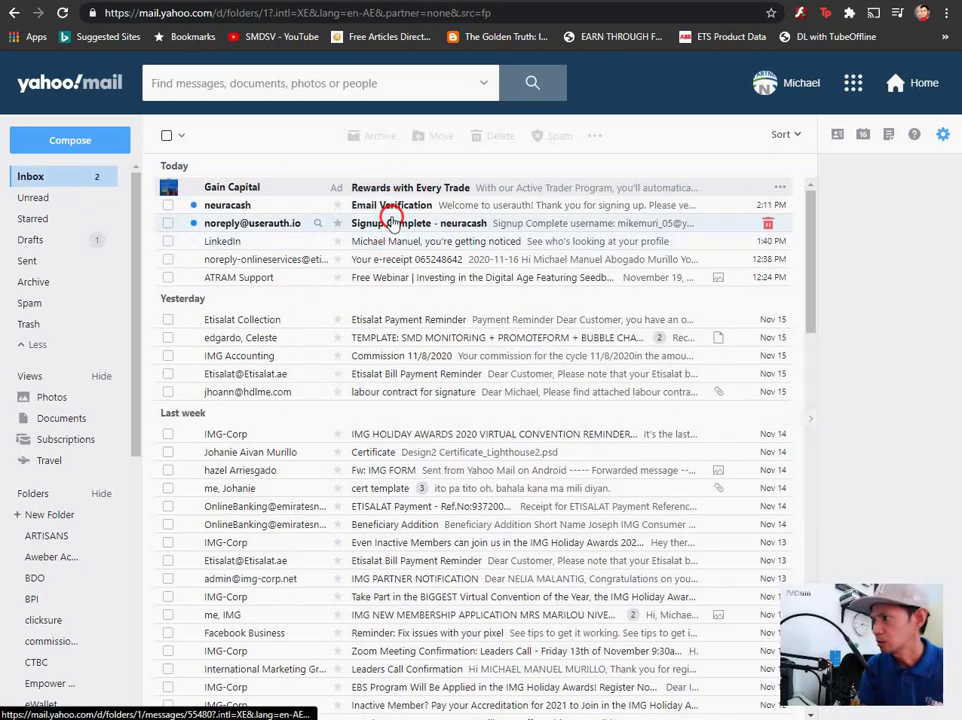
left_click(388, 223)
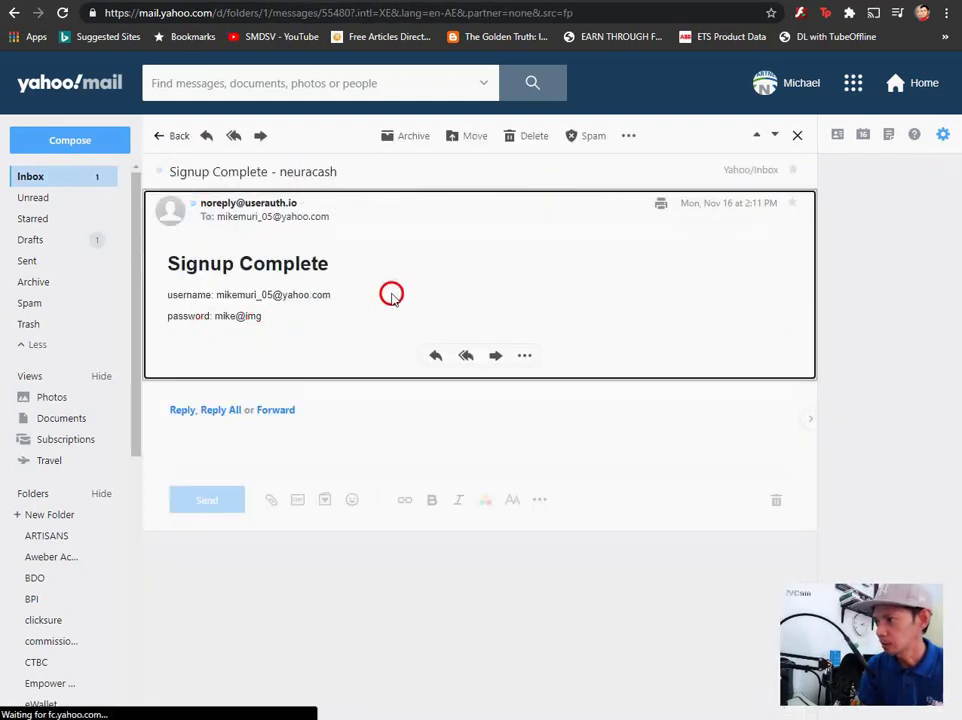
left_click(170, 139)
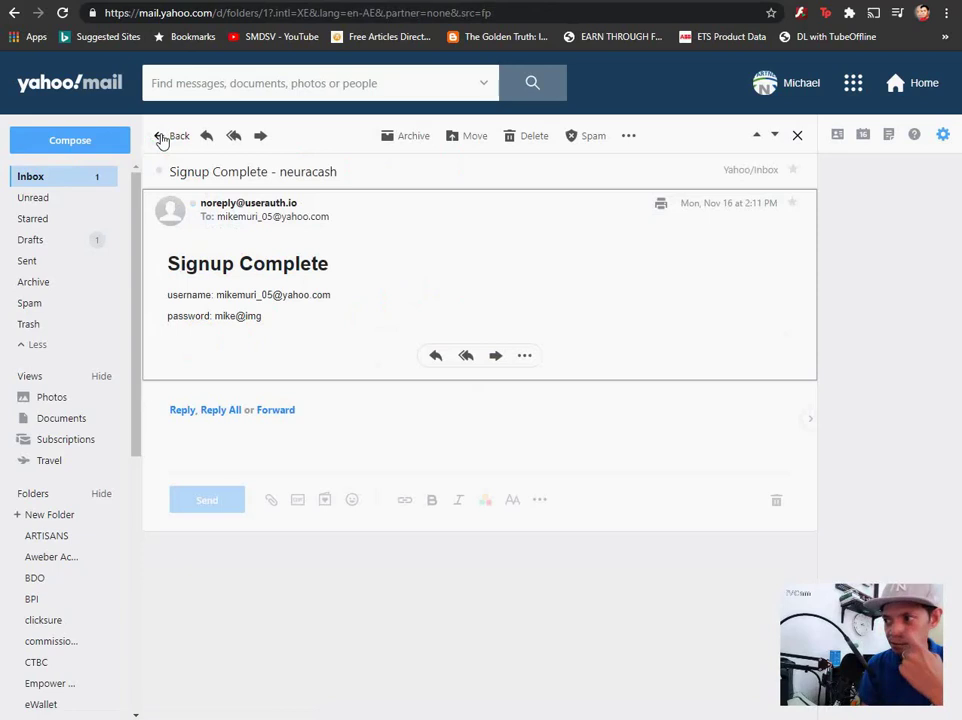
left_click(385, 207)
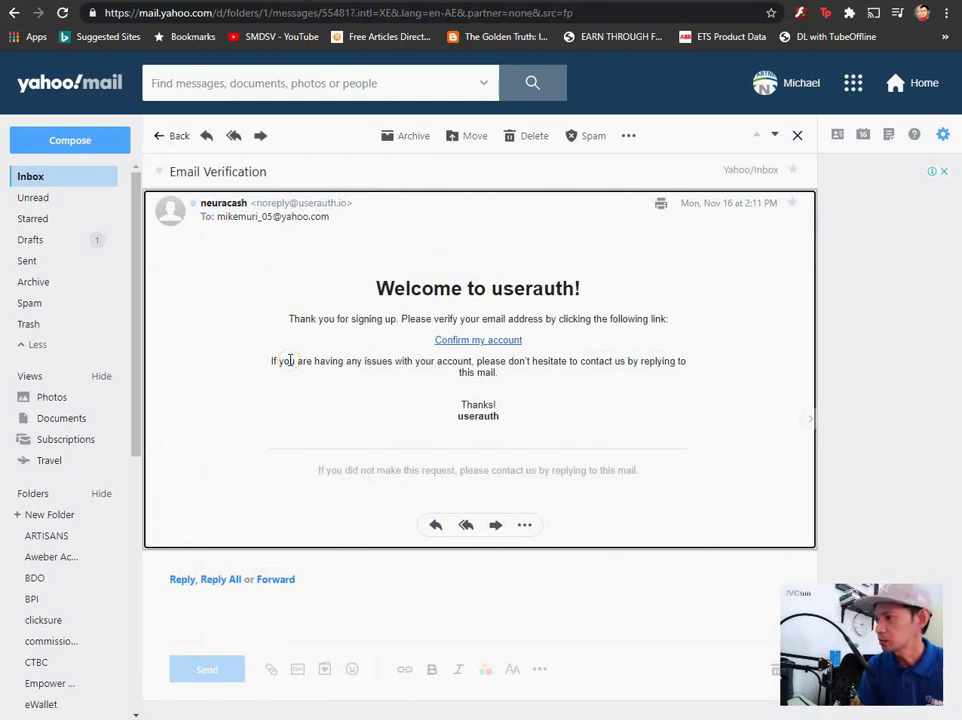
- Follow the Confirm my account link in the Email Verification message
left_click(271, 357)
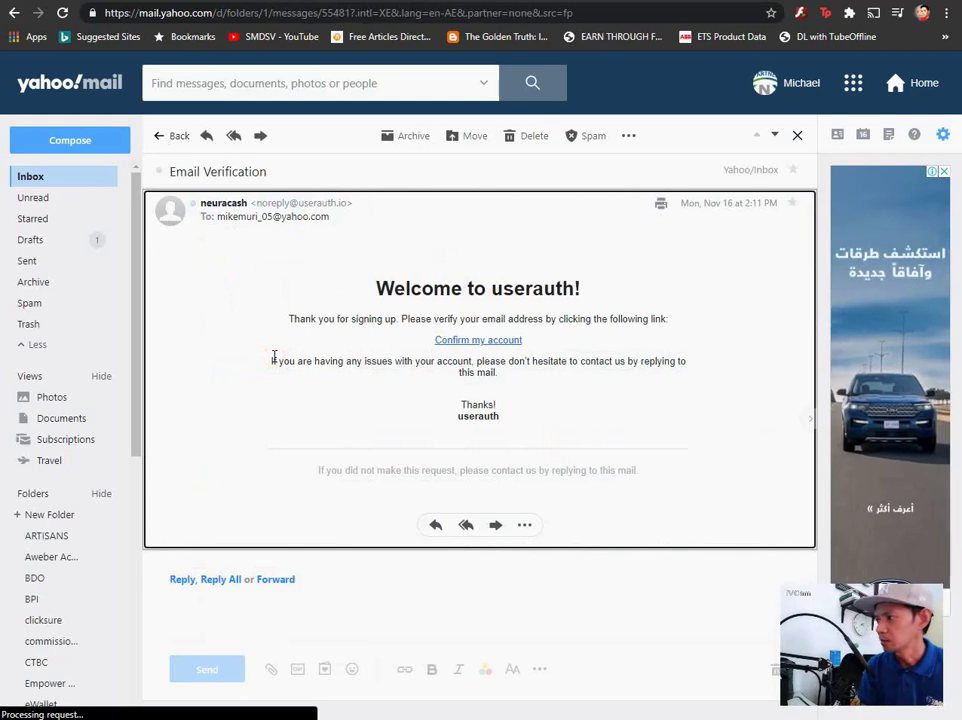
left_click(274, 356)
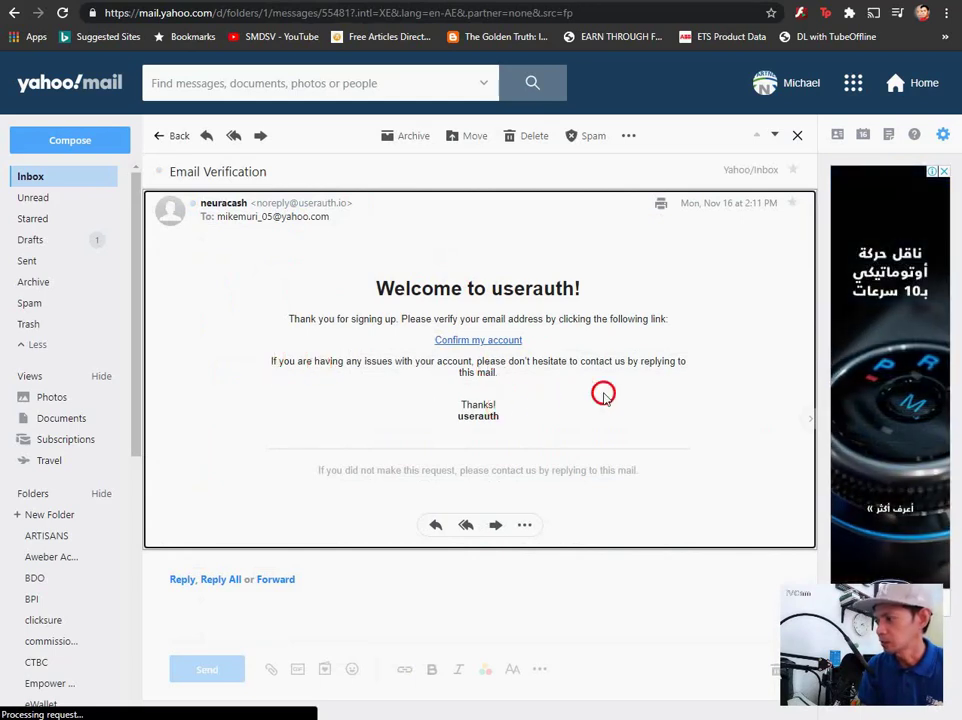
left_click(468, 343)
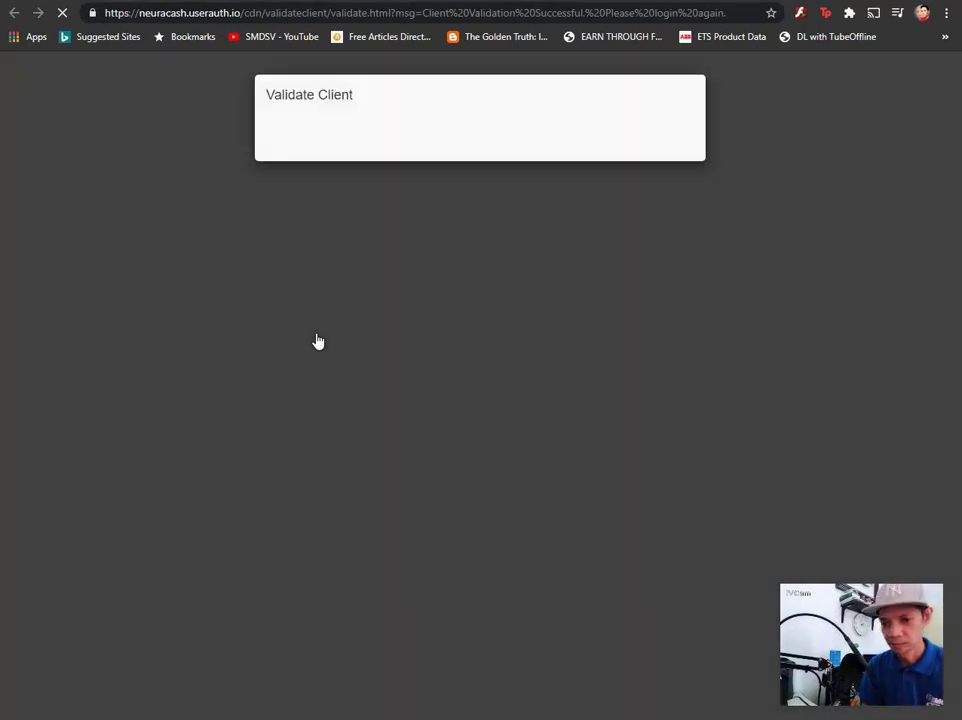
- Wait on Validate Client for the success message and redirect to the NeuraCash login form
left_click(316, 336)
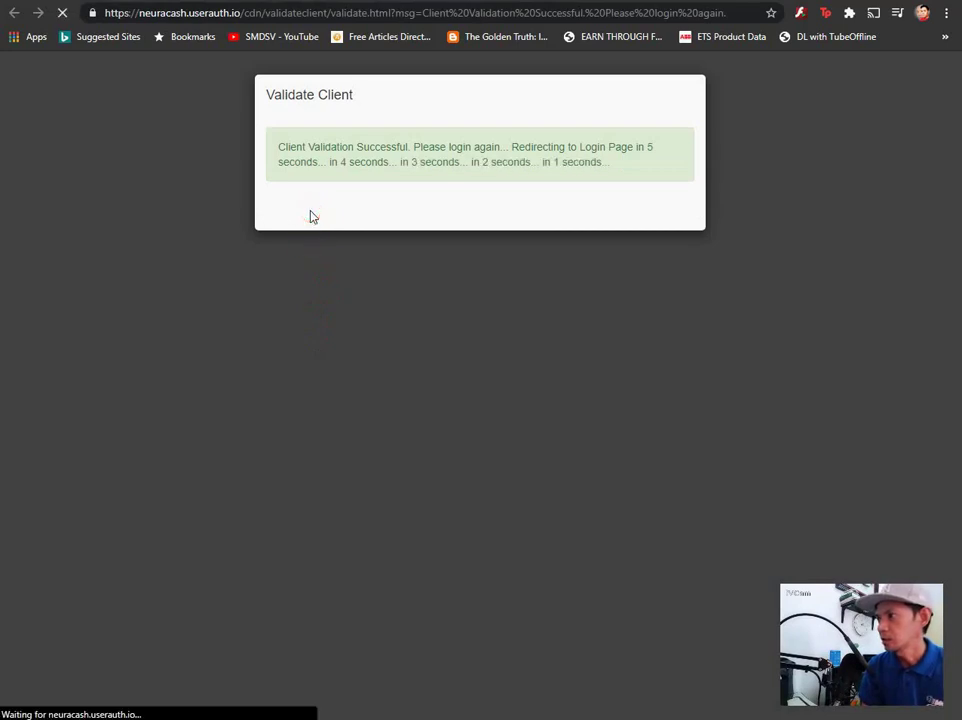
left_click(308, 203)
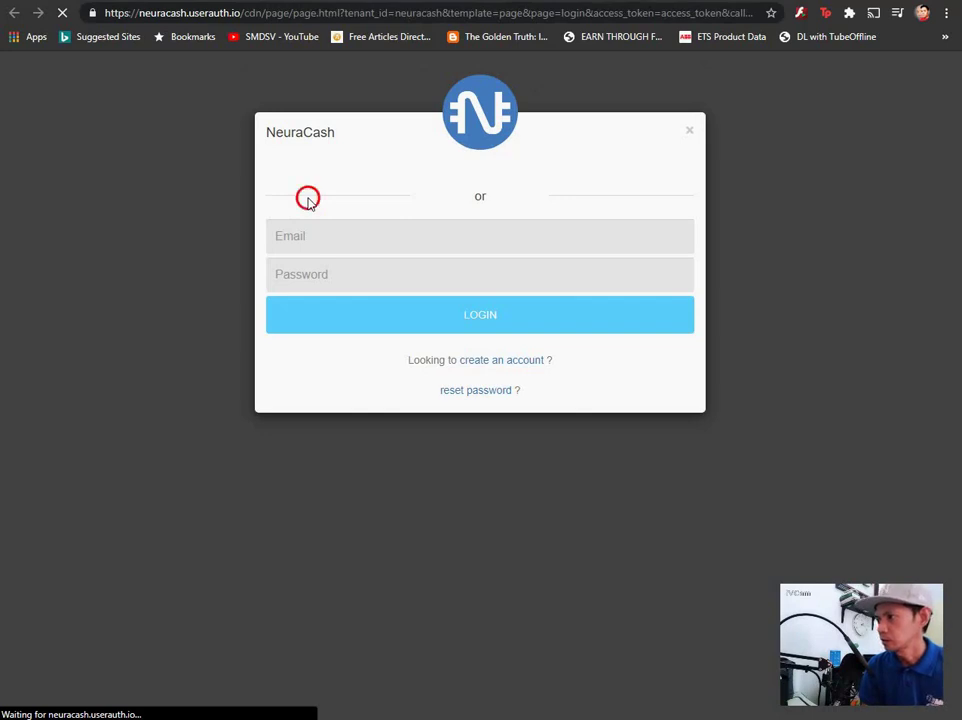
- Log in to NeuraCash with the saved Yahoo email address and the account password
left_click(533, 232)
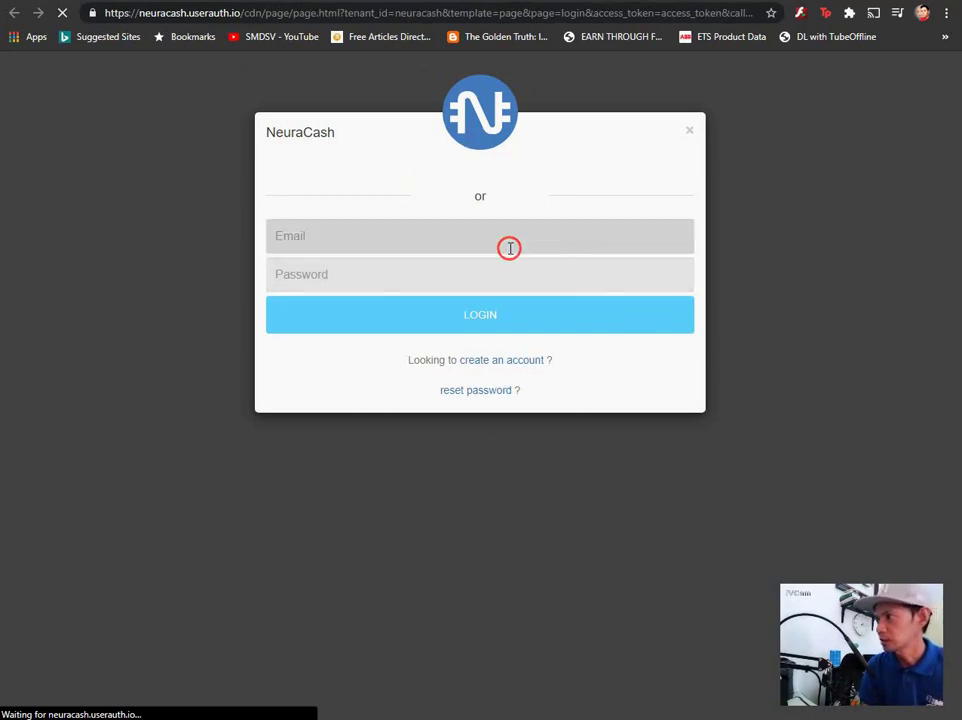
left_click(430, 150)
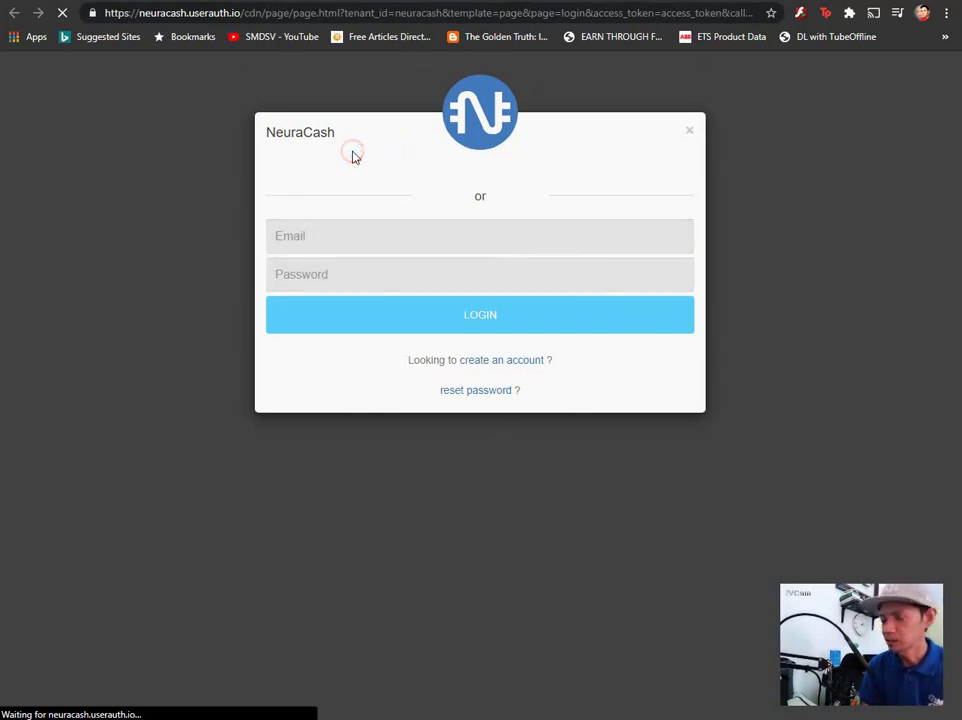
left_click(419, 230)
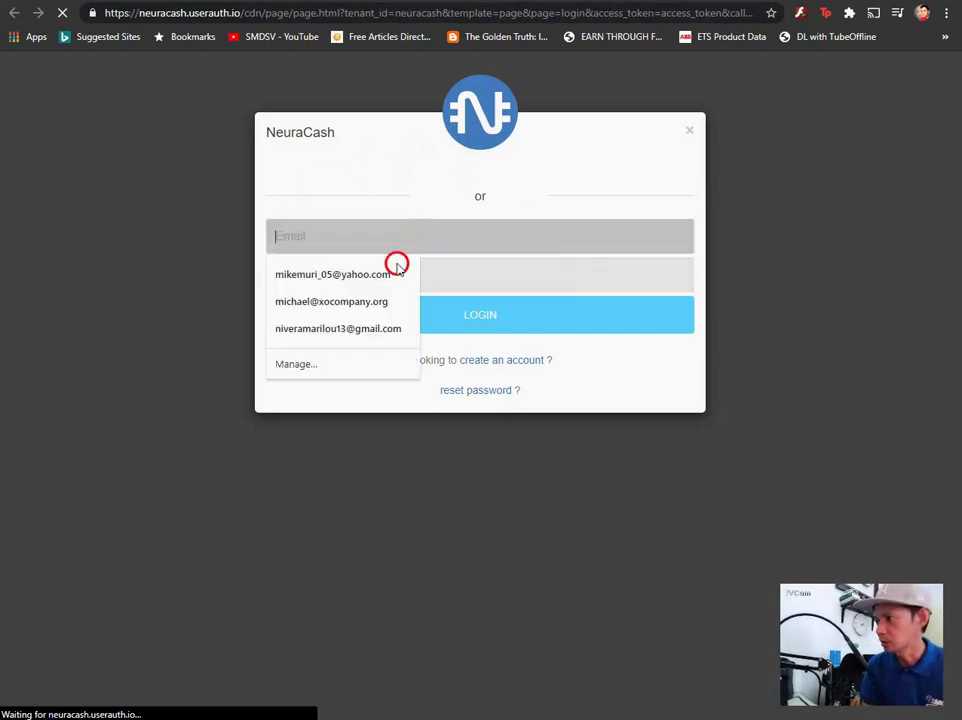
left_click(397, 266)
left_click(452, 276)
type("*******")
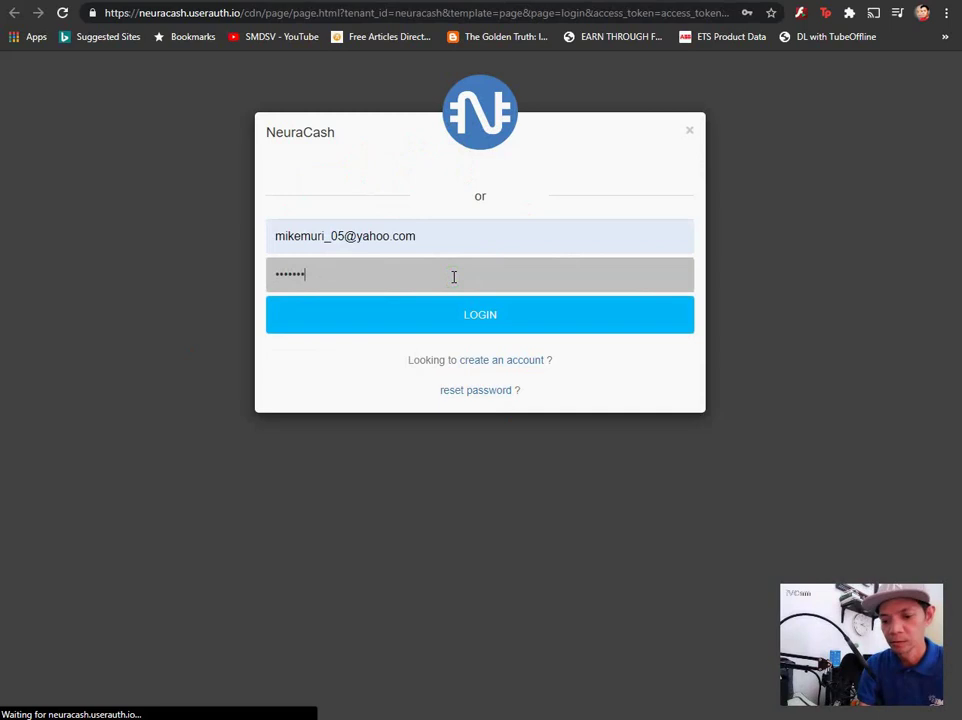
type("*")
left_click(478, 316)
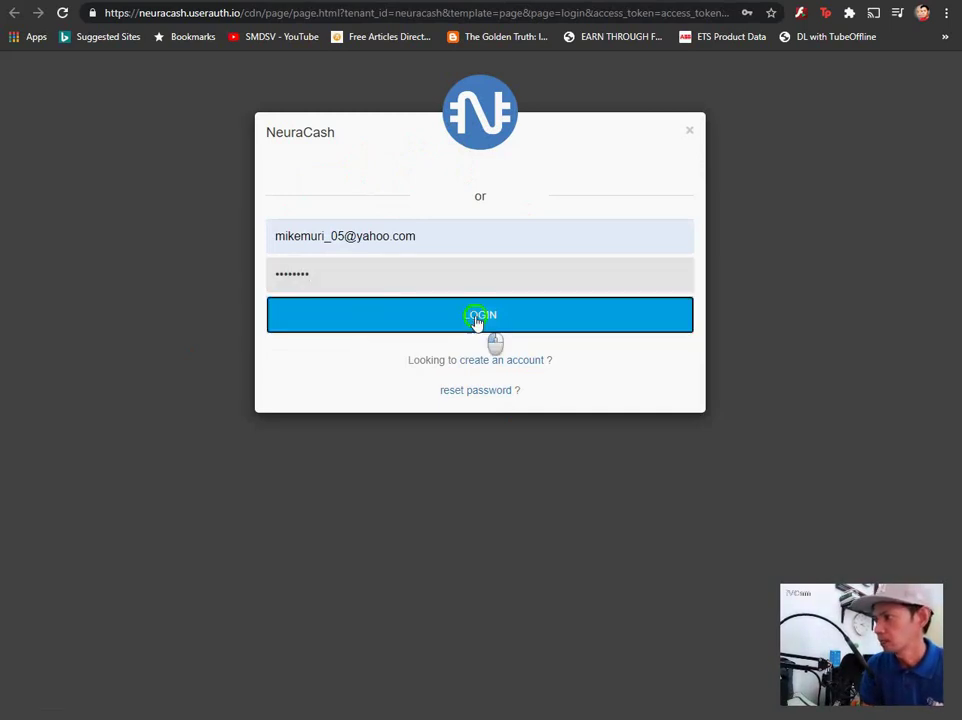
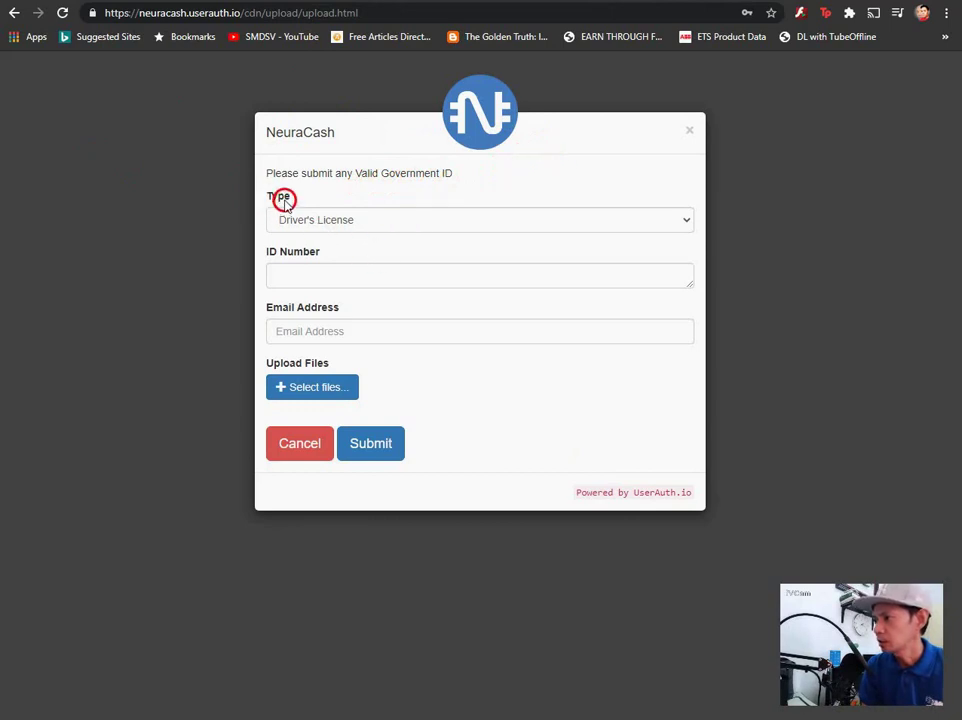
- Change the government ID type from Driver's License to Passport
left_click(680, 220)
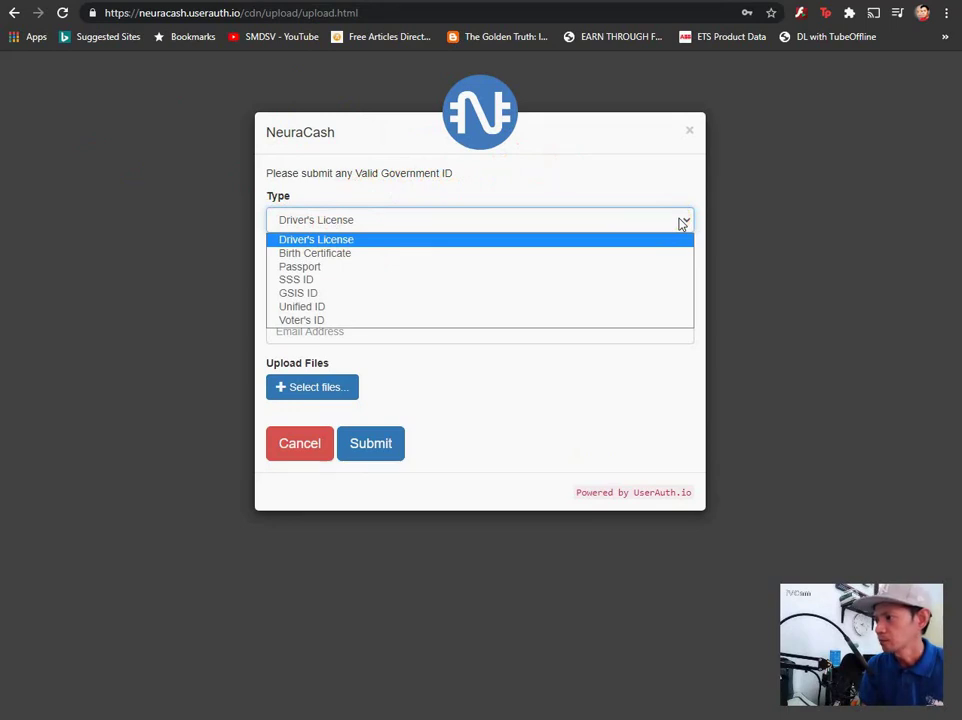
left_click(445, 295)
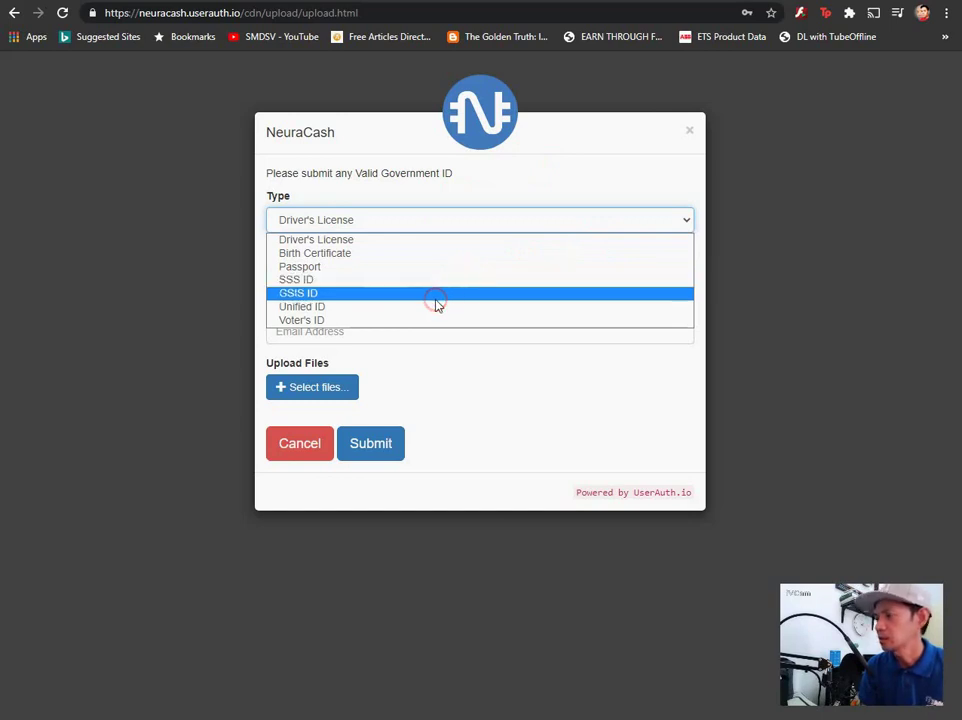
left_click(431, 307)
left_click(431, 307)
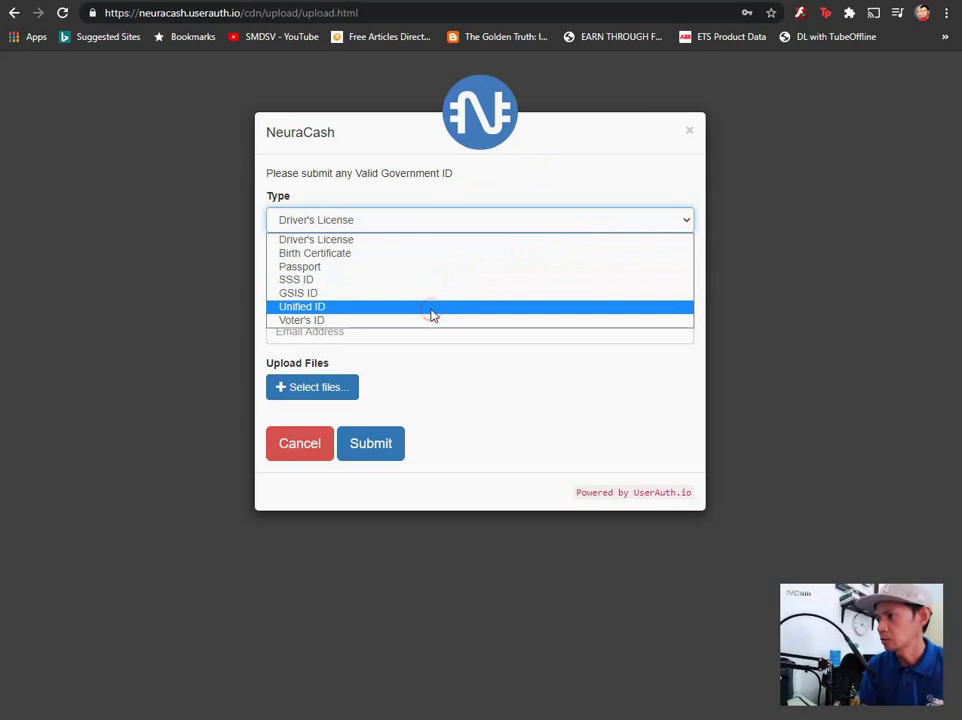
left_click(421, 318)
left_click(421, 320)
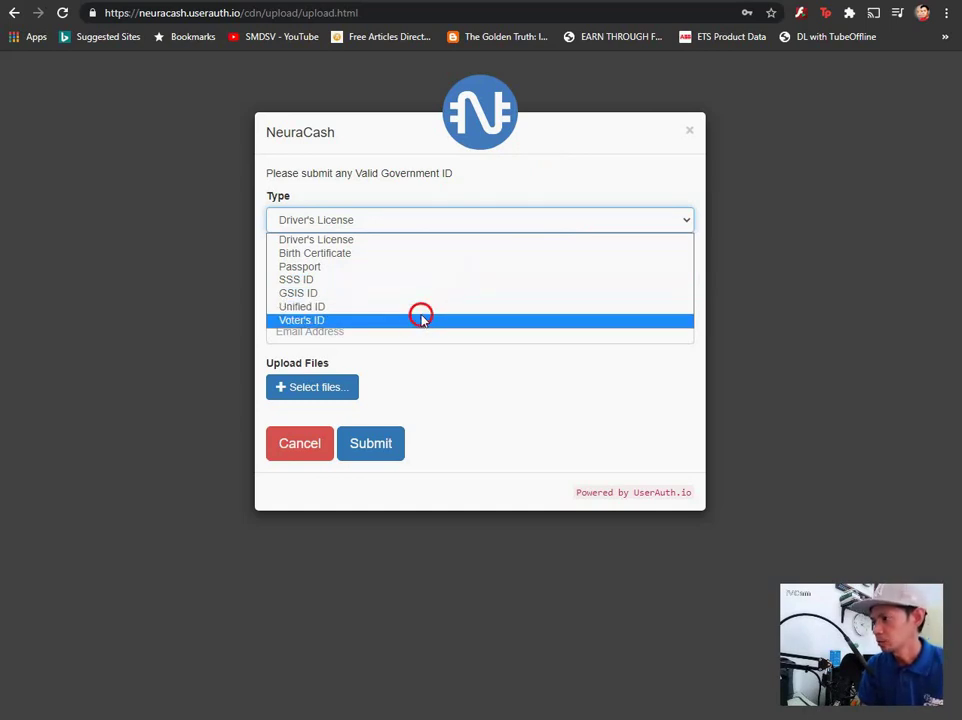
left_click(421, 196)
left_click(387, 253)
left_click(380, 265)
left_click(358, 256)
left_click(360, 266)
left_click(376, 238)
left_click(367, 255)
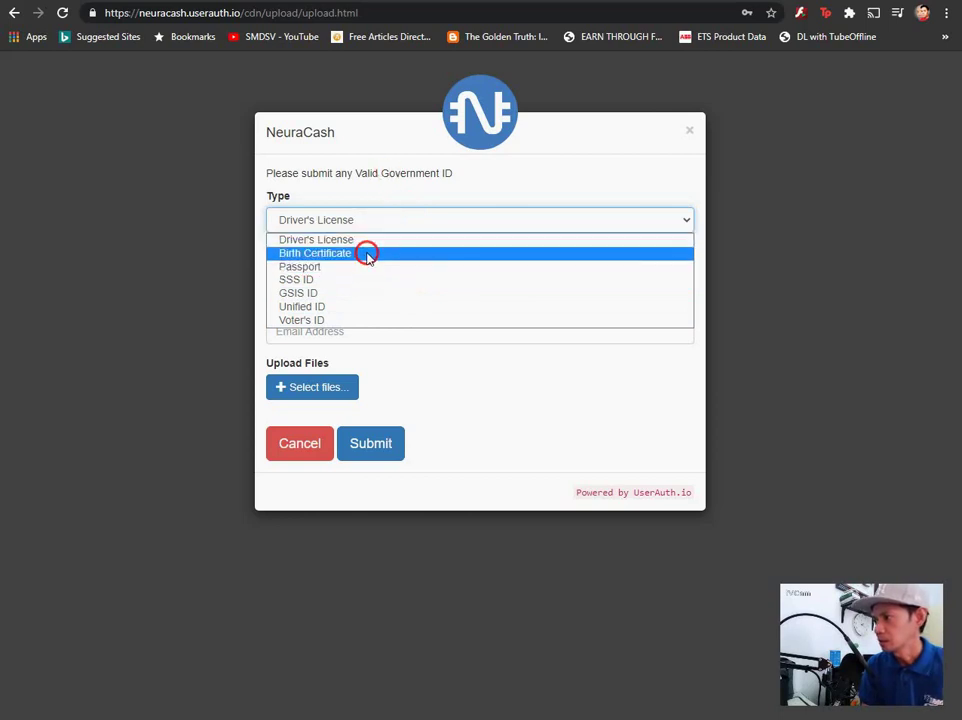
left_click(361, 267)
left_click(361, 267)
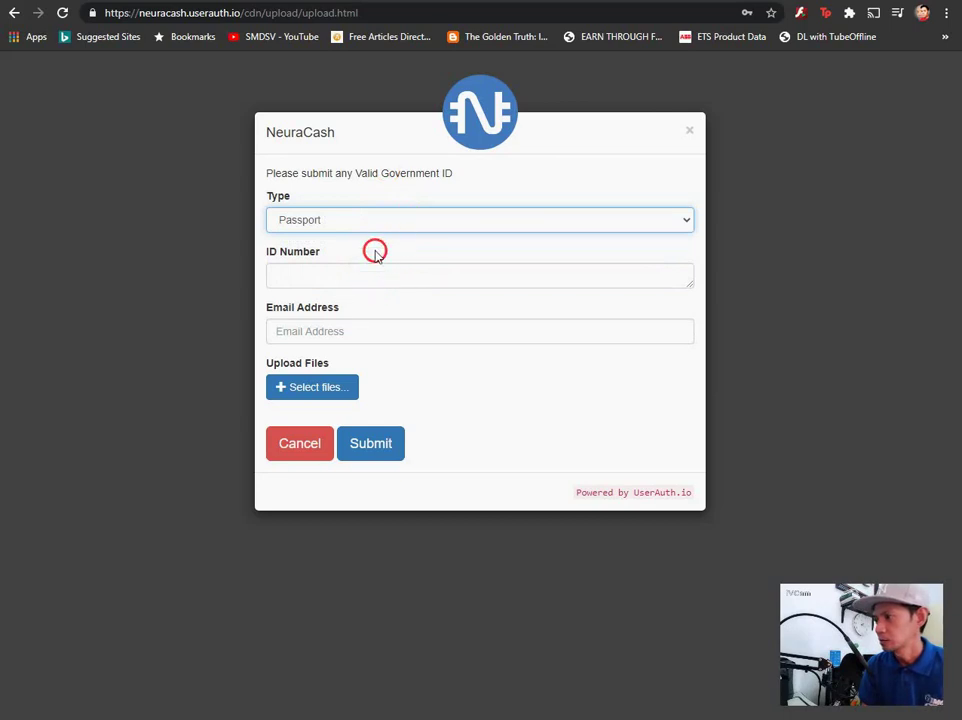
- Enter the passport number and fill the email address from the saved autofill suggestion
left_click(377, 275)
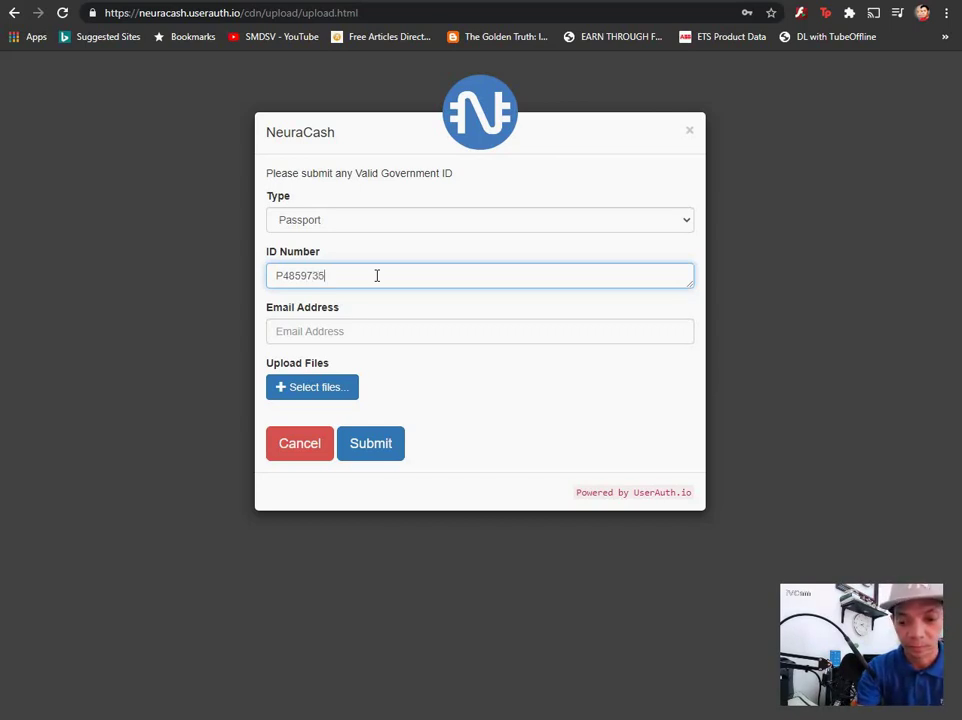
left_click(365, 331)
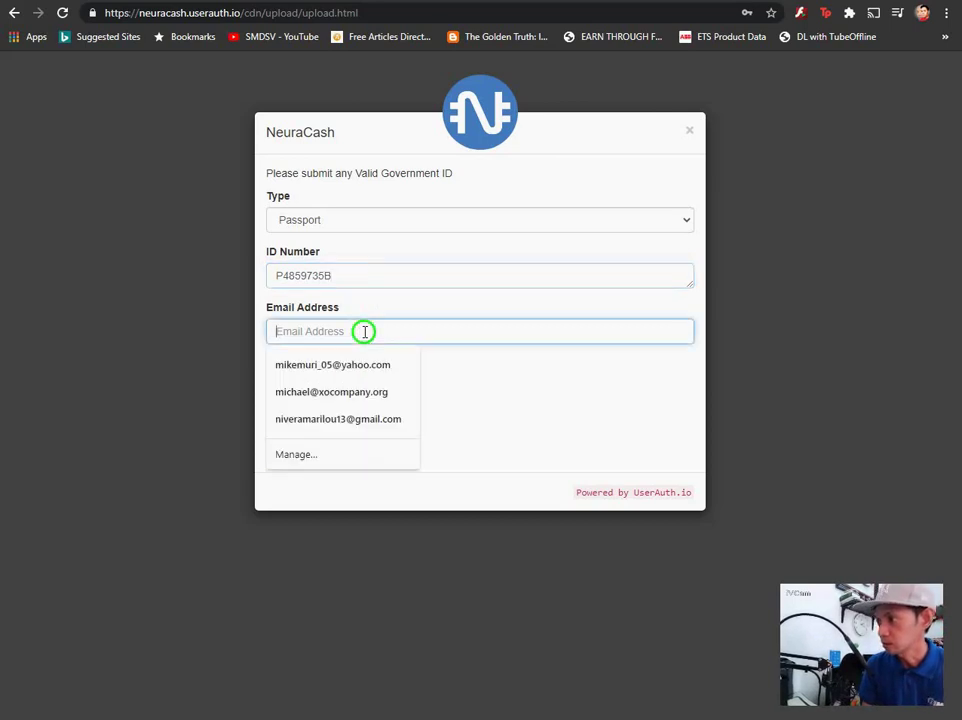
left_click(373, 366)
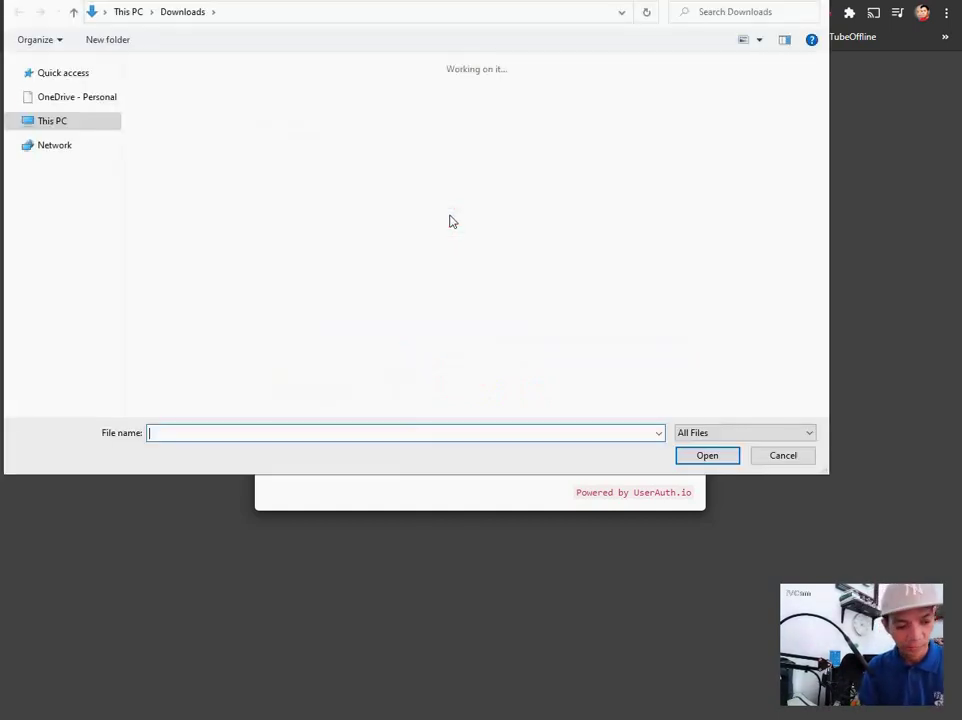
- Attach the passport page copy PDF from Local Disk (D:) > my file > my documents
left_click(449, 210)
left_click(492, 221)
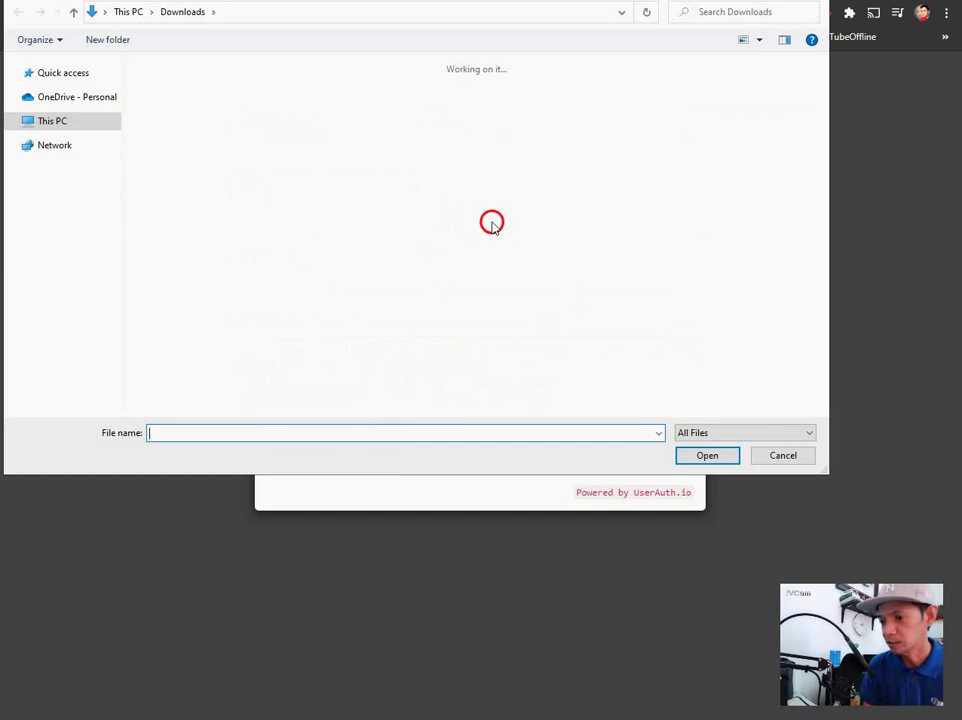
left_click(447, 201)
left_click_drag(446, 201, 350, 105)
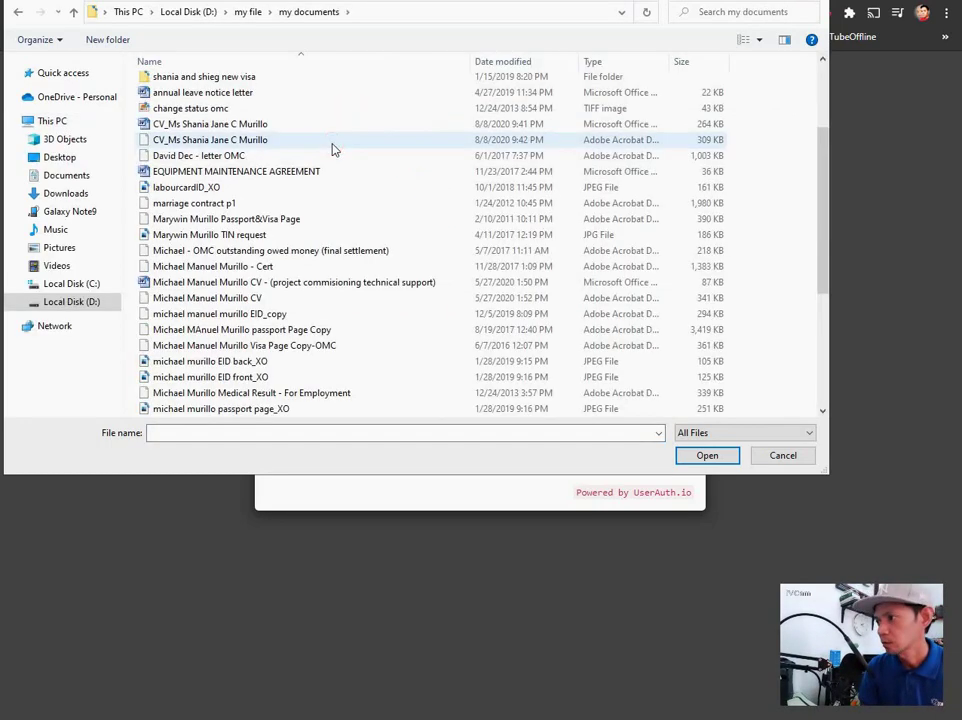
left_click(290, 327)
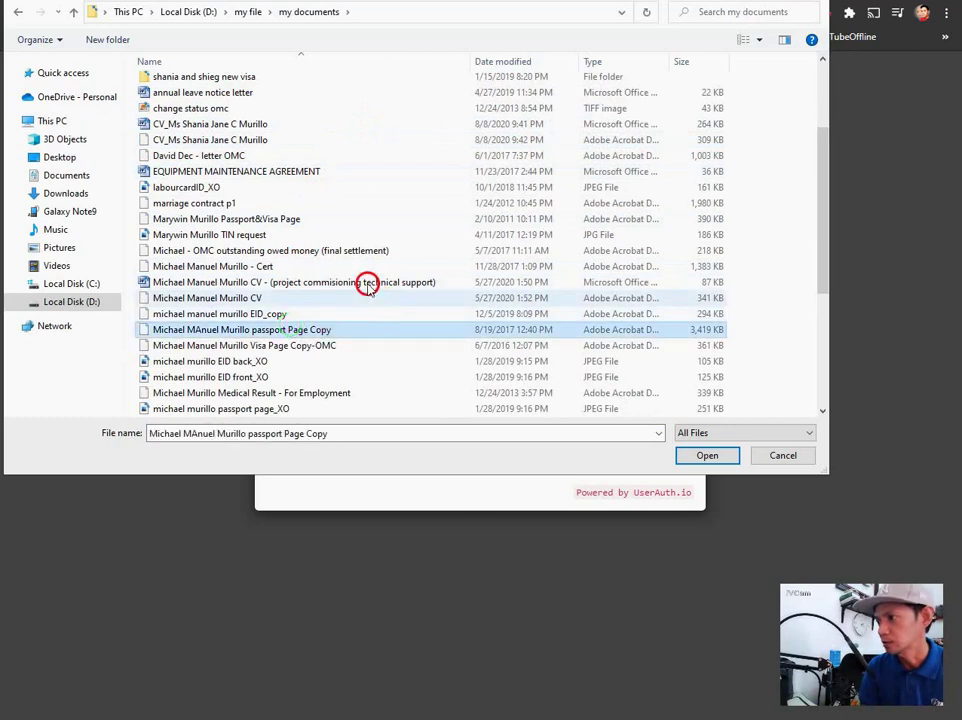
left_click(729, 455)
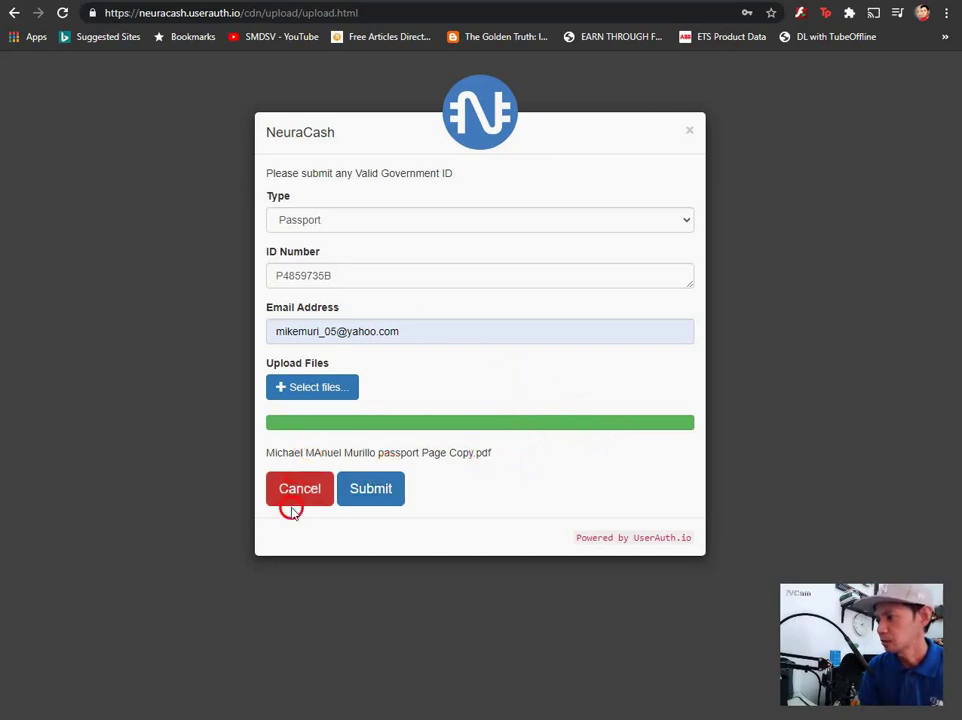
- Save the Passport ID entry with its number and uploaded scan
left_click(370, 490)
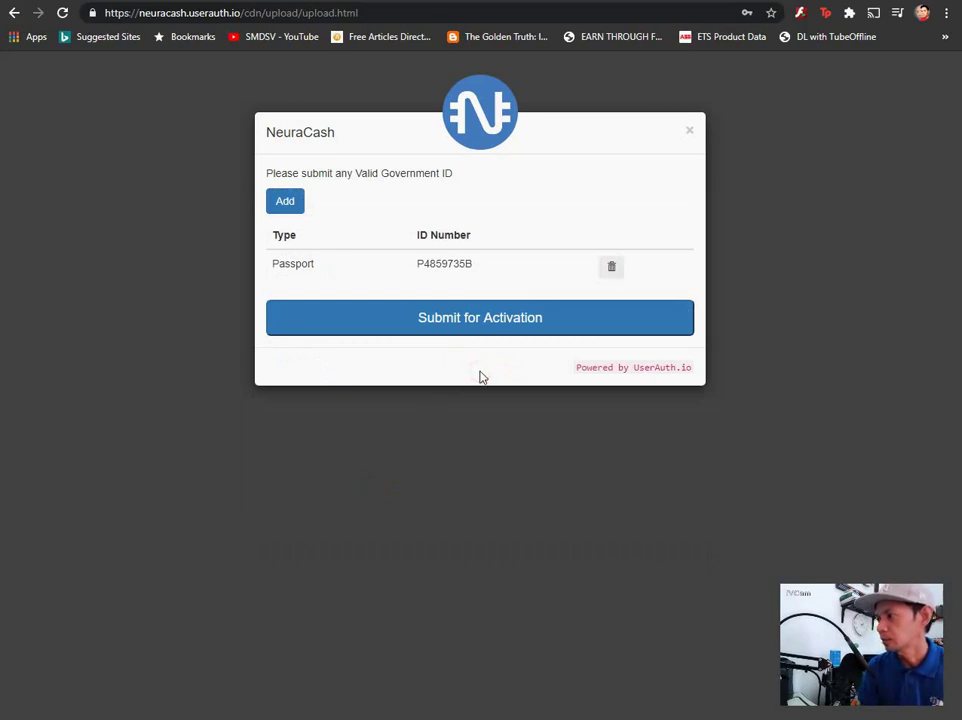
- Submit the listed Passport ID for account activation
left_click(477, 369)
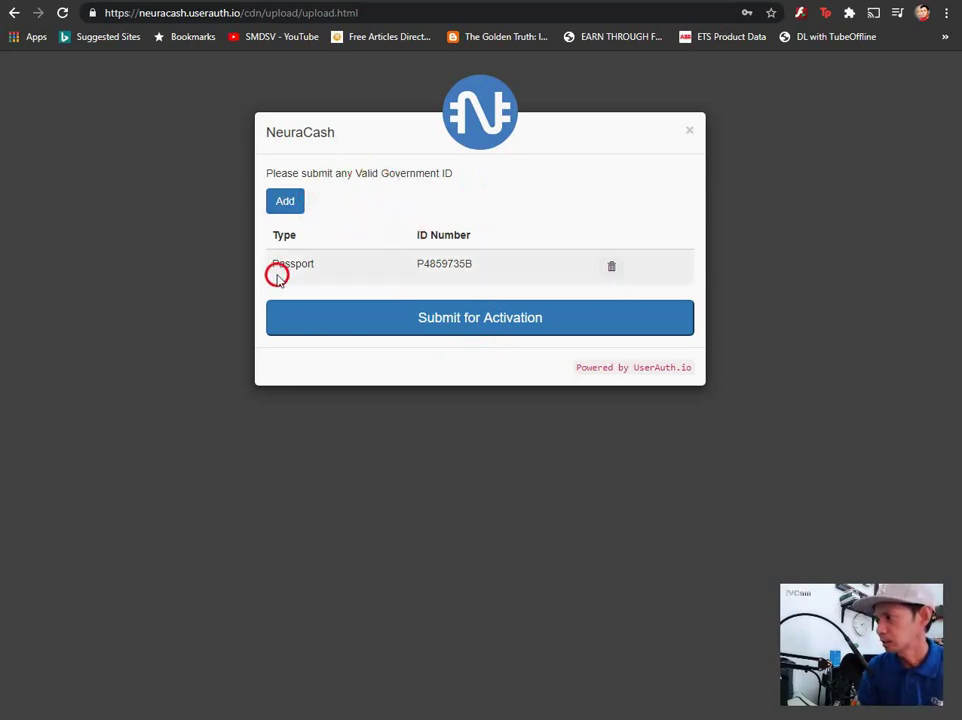
left_click_drag(273, 264, 326, 263)
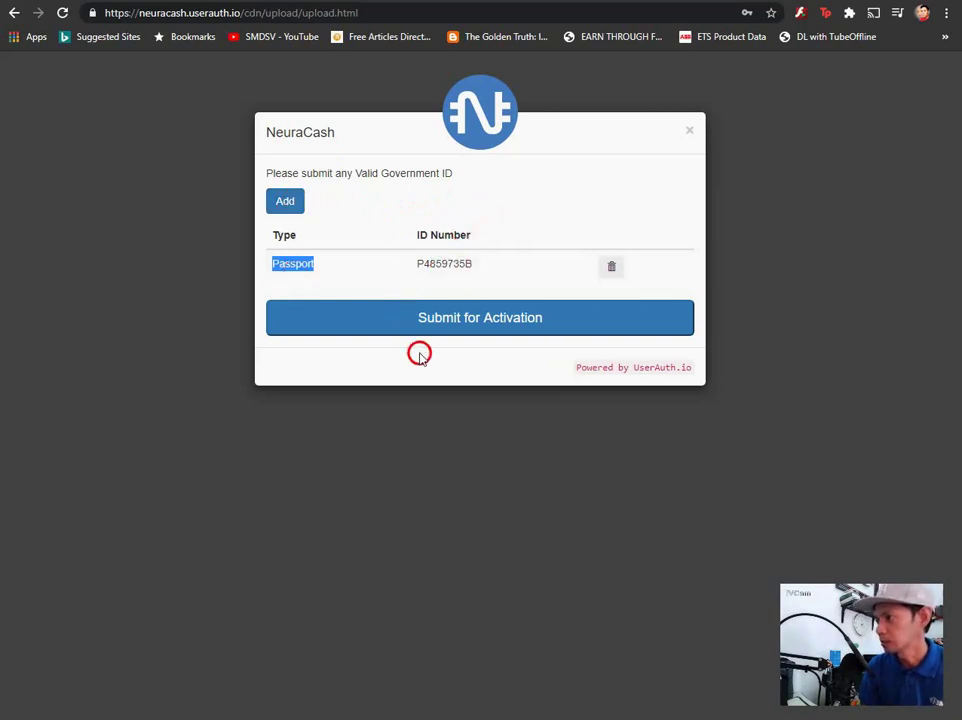
left_click(478, 330)
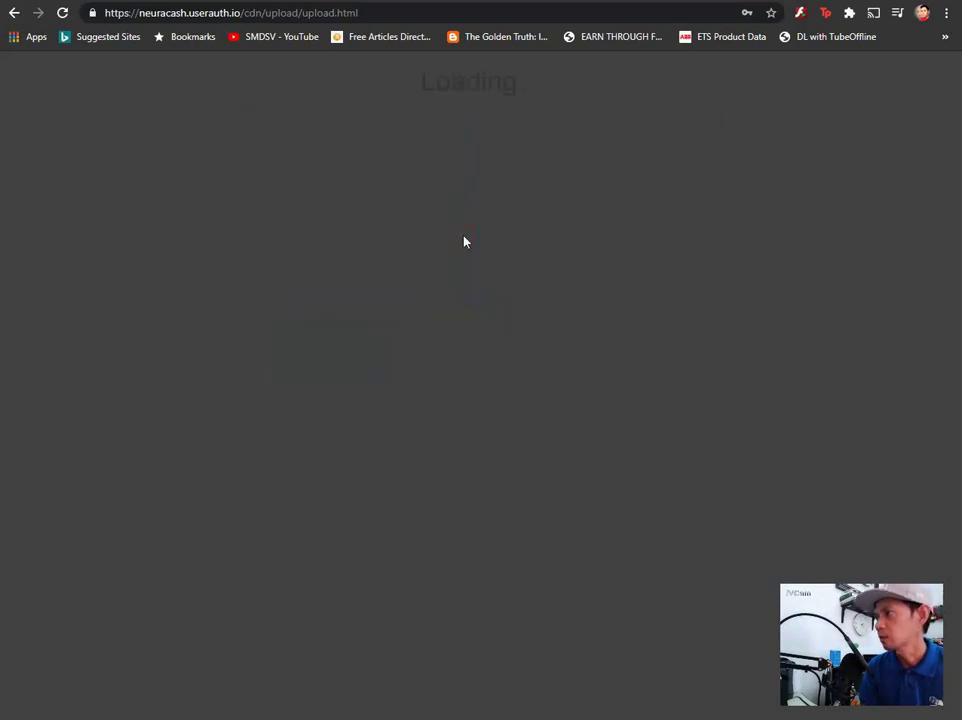
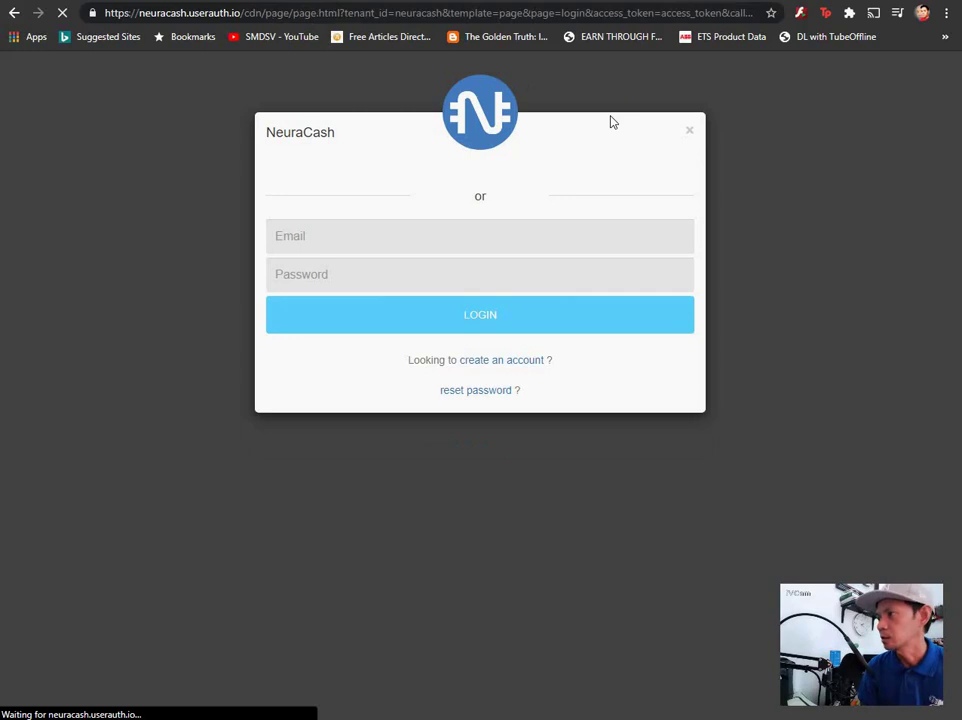
- Log in with the saved autofill e-mail address and the account password
left_click(339, 238)
left_click(348, 272)
left_click(395, 275)
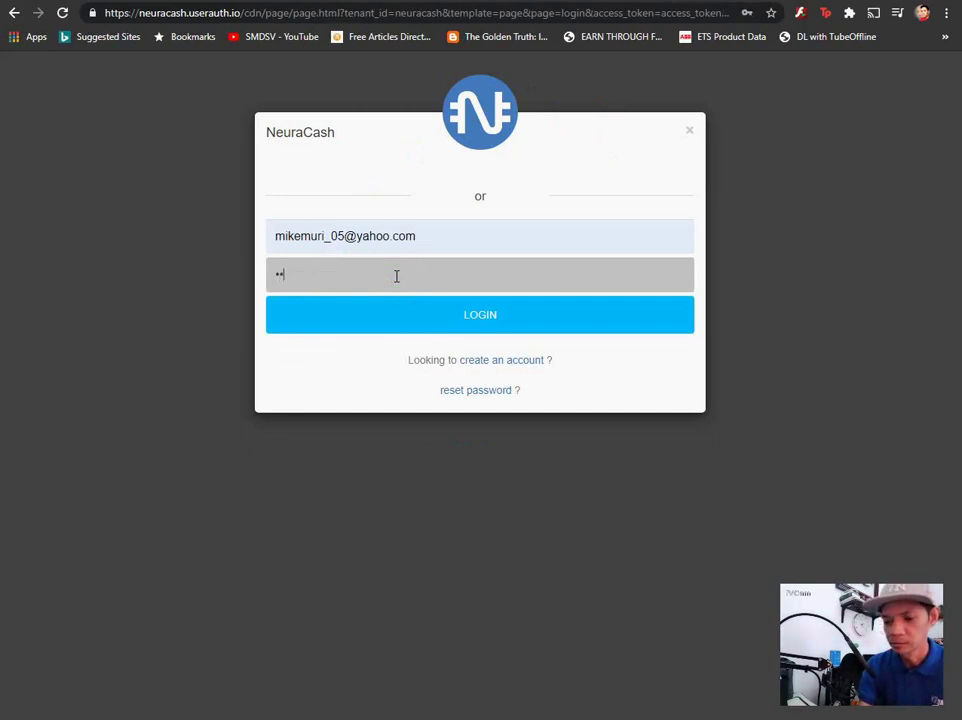
left_click(469, 322)
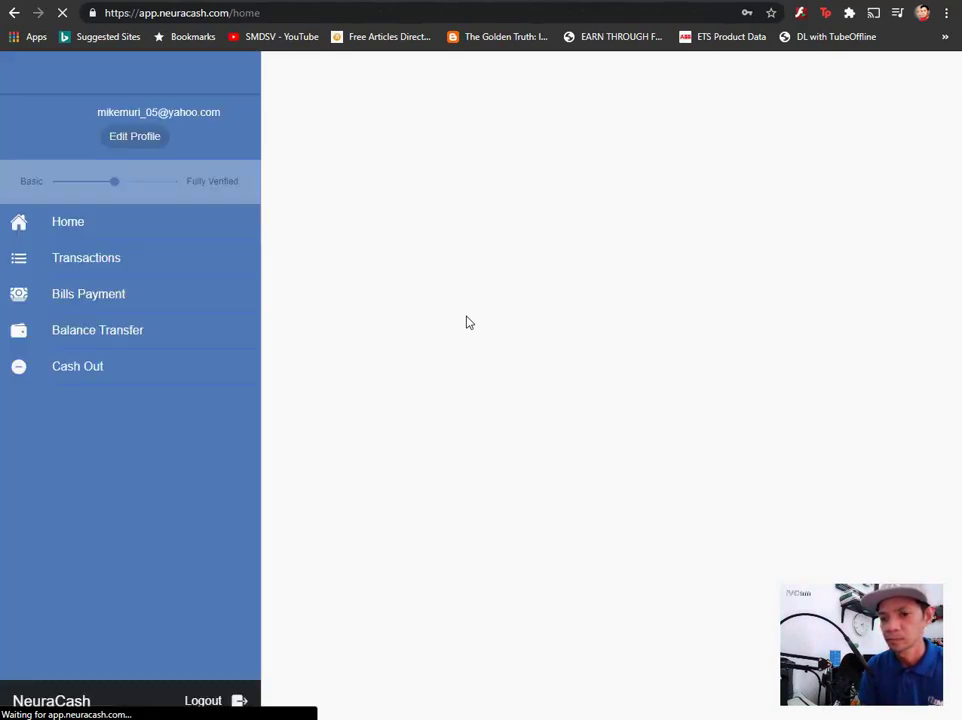
left_click(466, 314)
- Review the loaded home dashboard's available balance of PHP 0.00
left_click(497, 259)
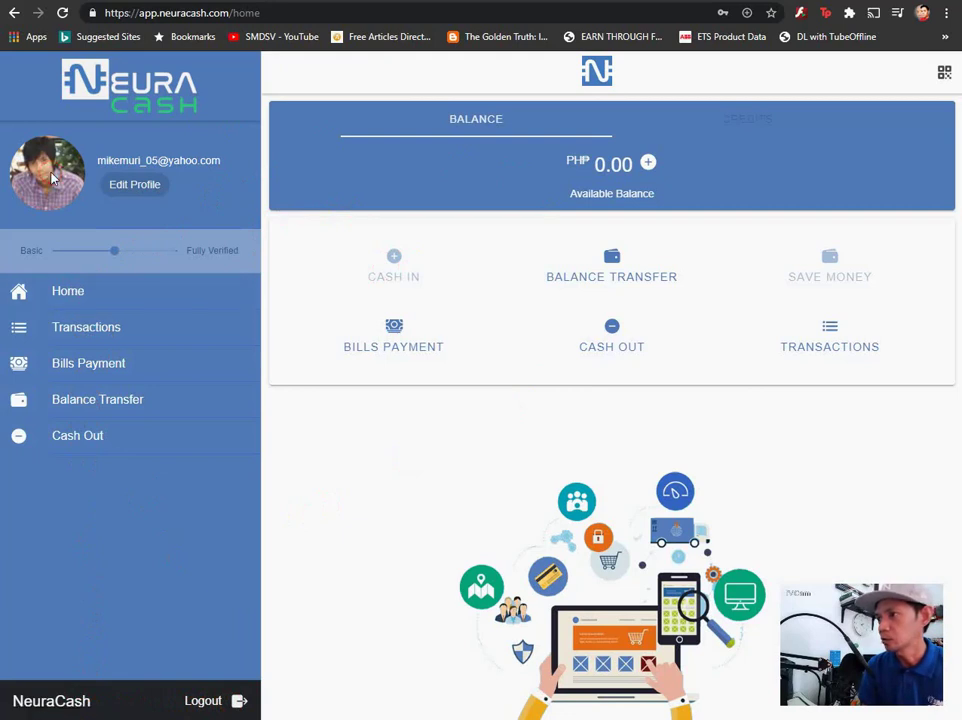
left_click(142, 190)
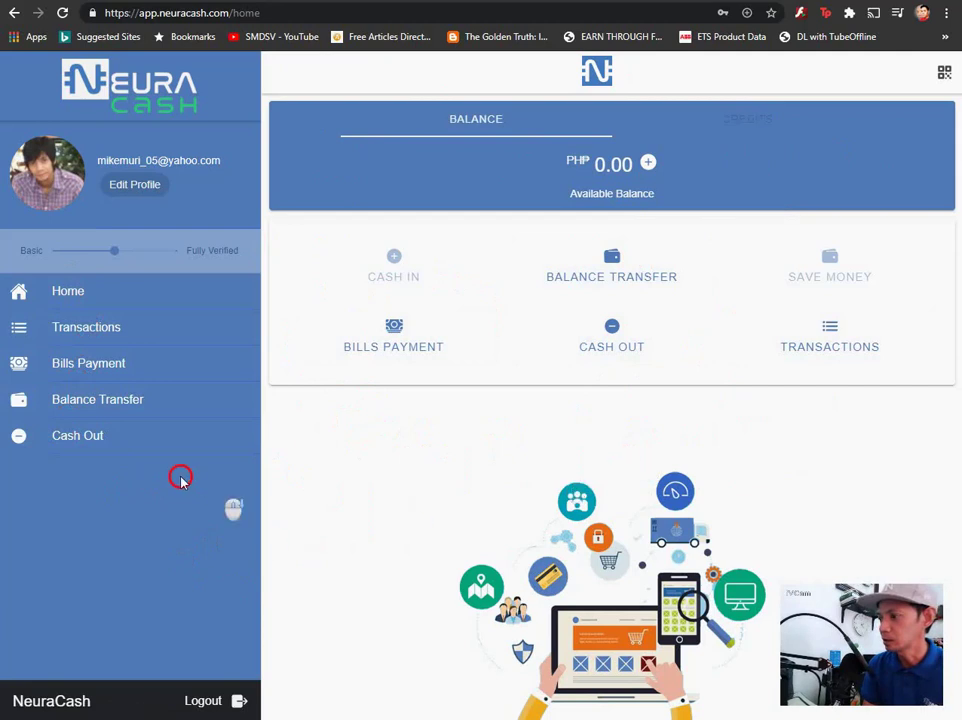
- Browse the Cash Out options, return to Home, then request Logout
left_click(78, 446)
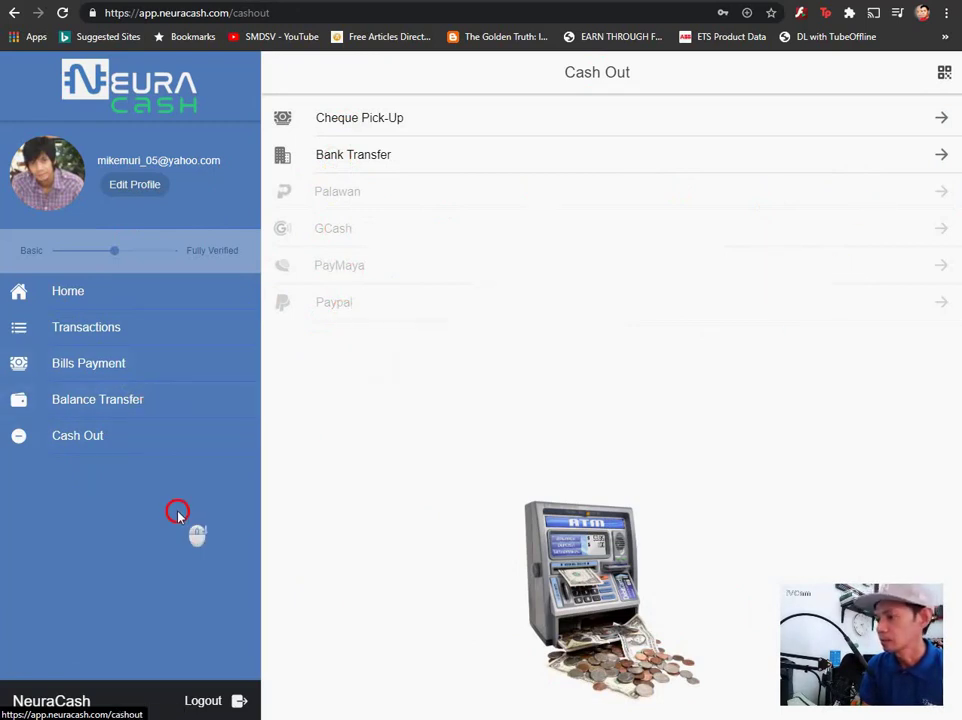
left_click(70, 298)
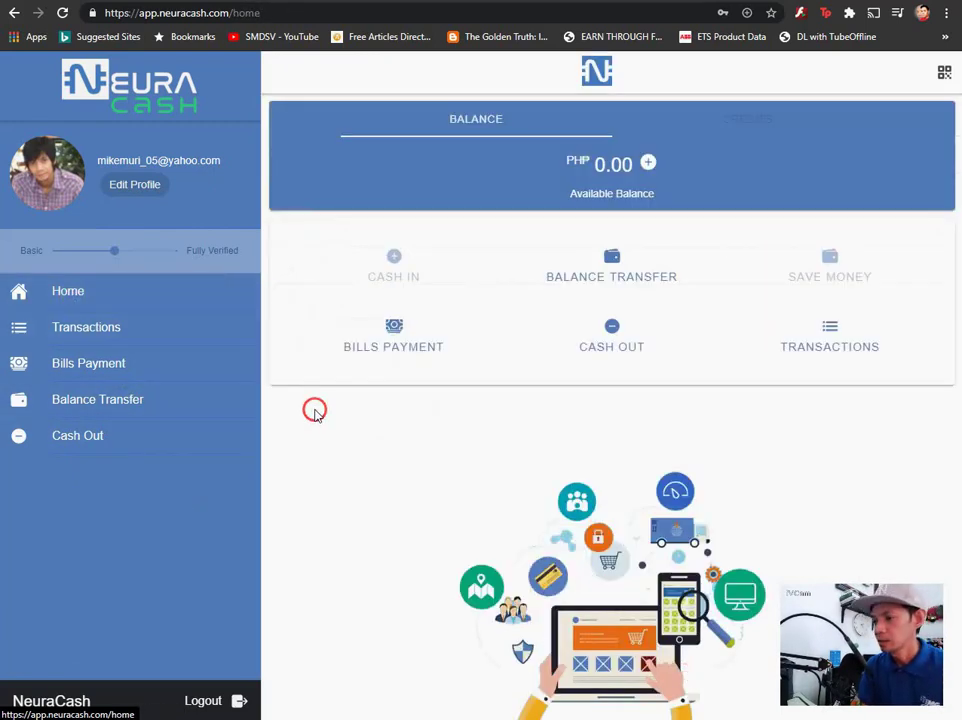
left_click(316, 434)
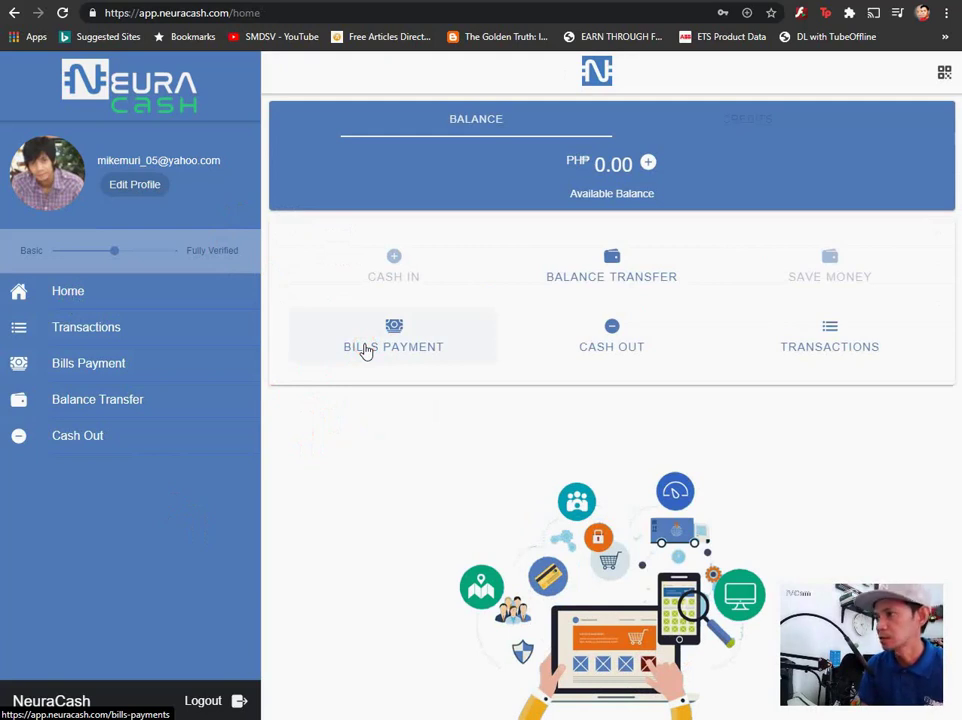
left_click(346, 452)
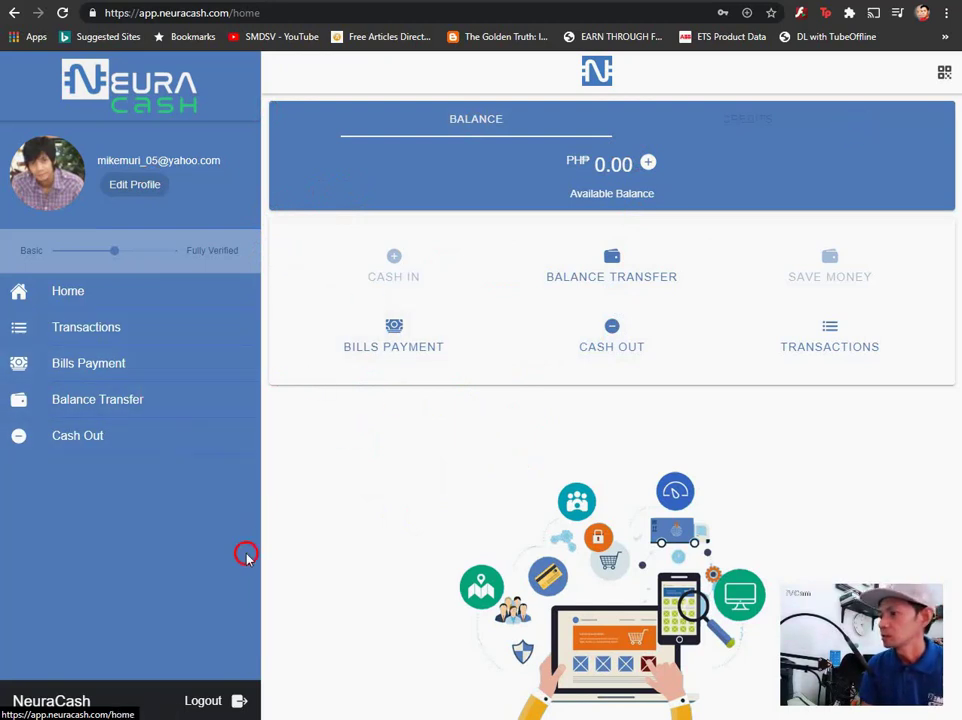
left_click(238, 700)
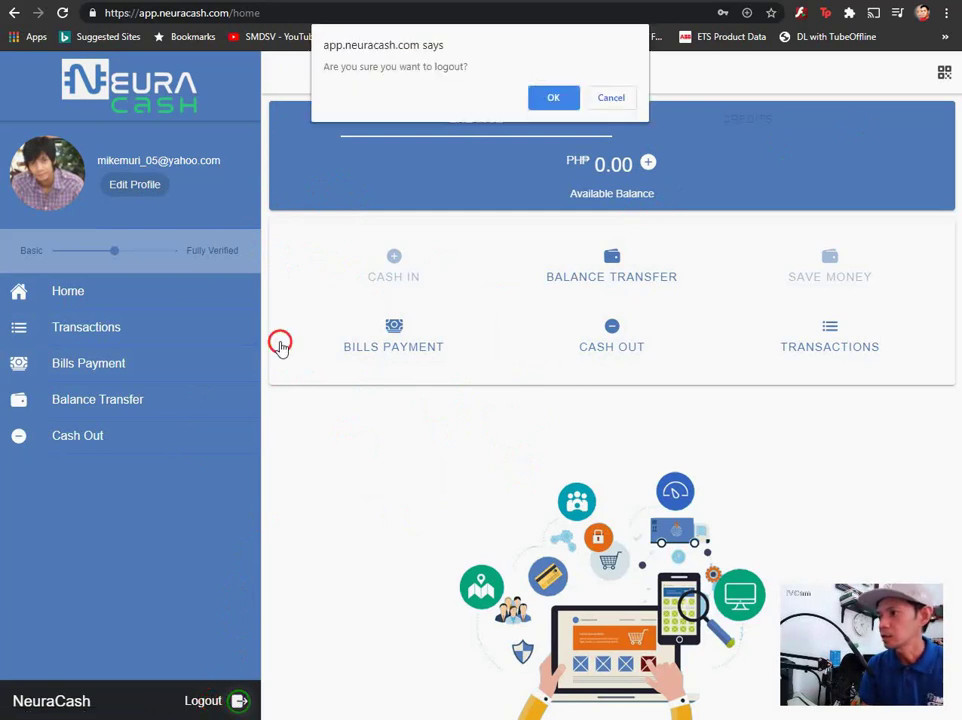
- Confirm the logout with OK, leaving the create-account page with its reCAPTCHA check
left_click(568, 94)
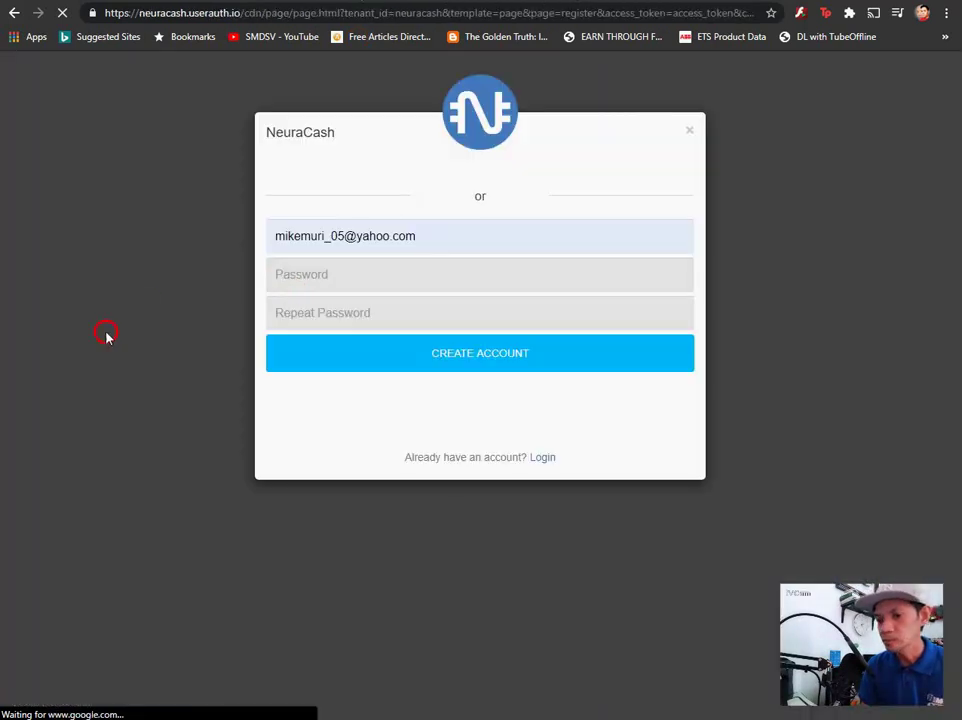
left_click(111, 166)
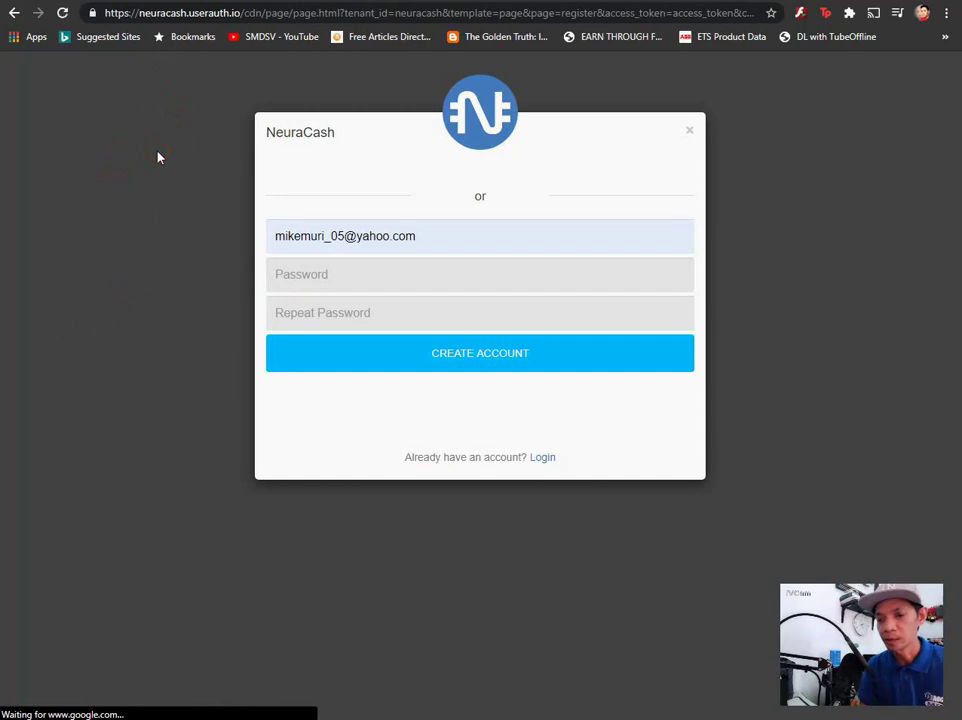
left_click(158, 156)
left_click_drag(158, 152, 257, 92)
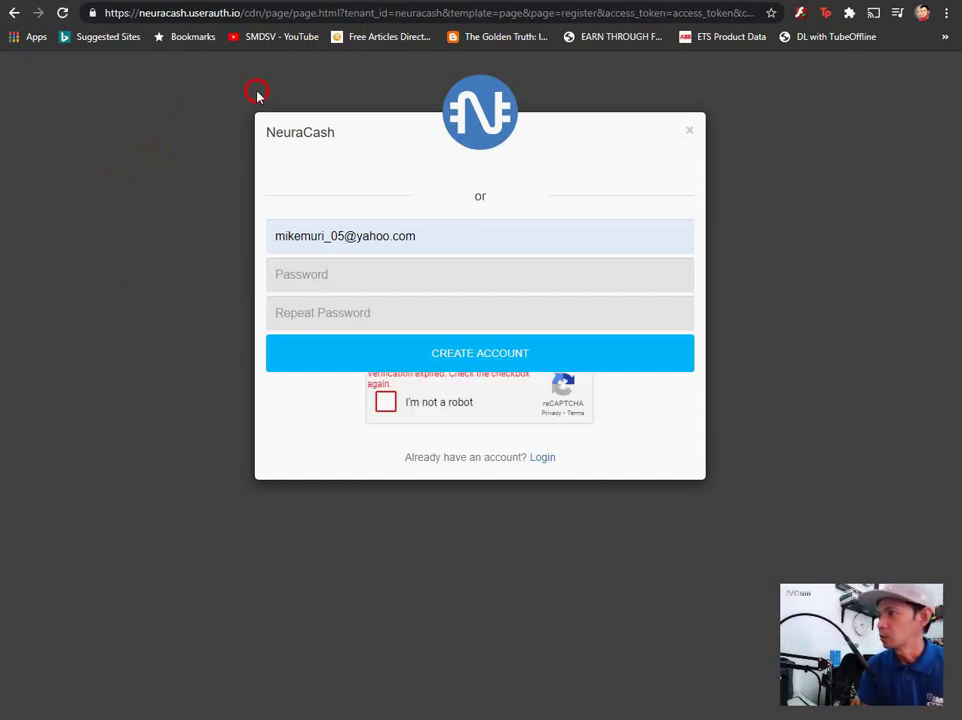